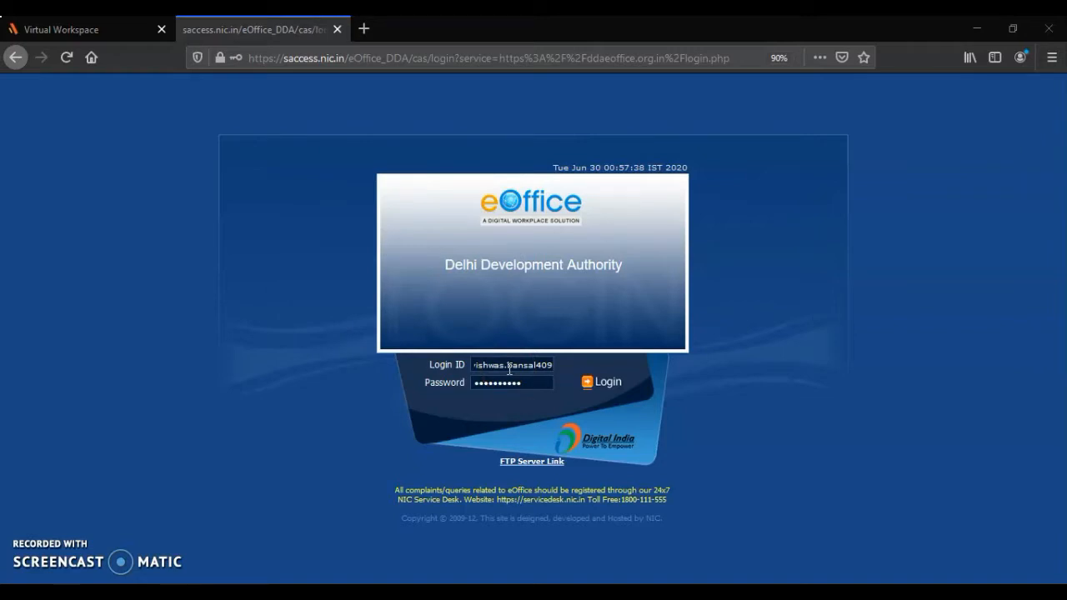
Log in to the eOffice portal without saving the login in the browser, and open the File Management System
{"action": "left_click", "coordinate": [600, 383]}
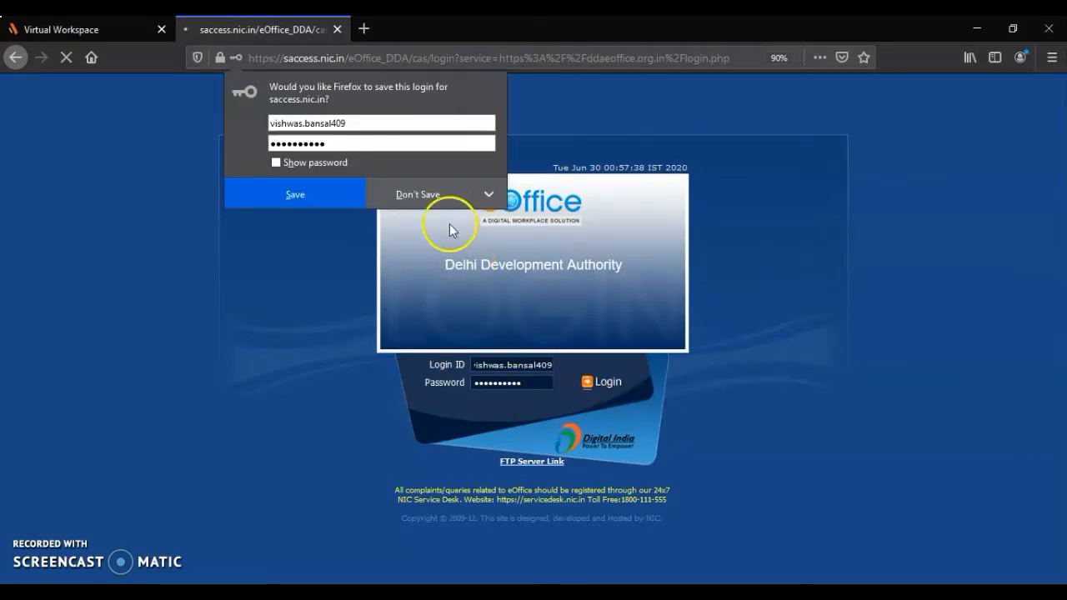
{"action": "left_click", "coordinate": [420, 196]}
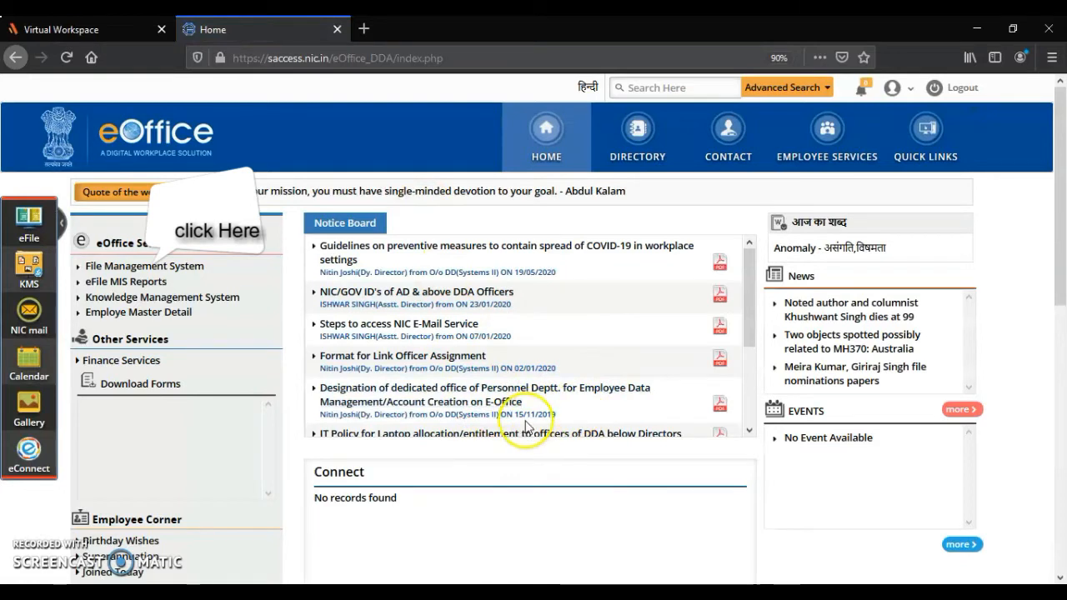
{"action": "left_click", "coordinate": [131, 268]}
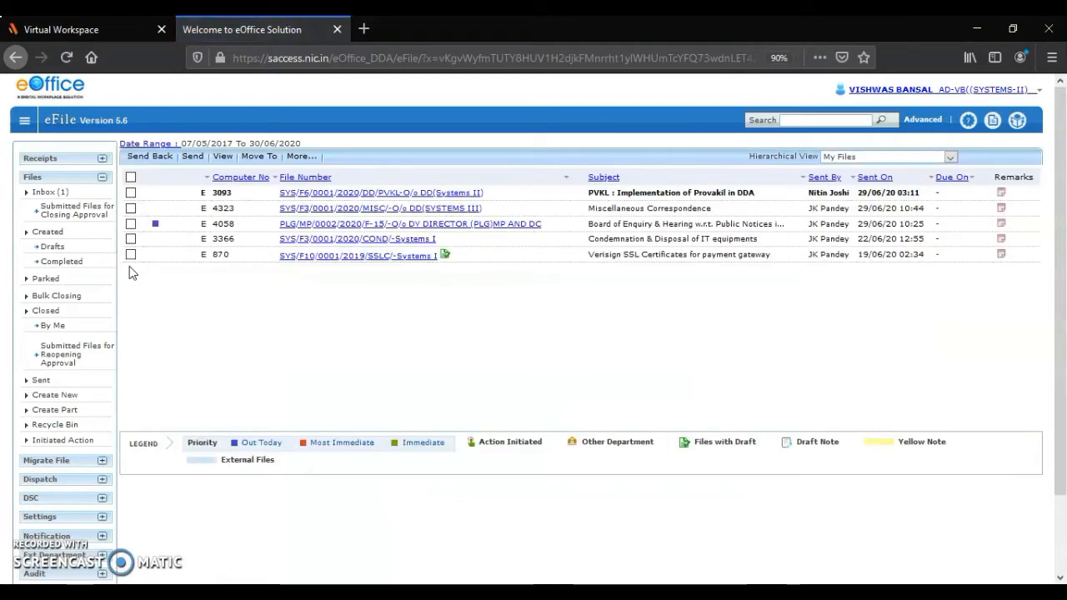
Collapse the Files section and open Browse & Diarise under Receipts to start a new receipt
{"action": "left_click", "coordinate": [100, 180]}
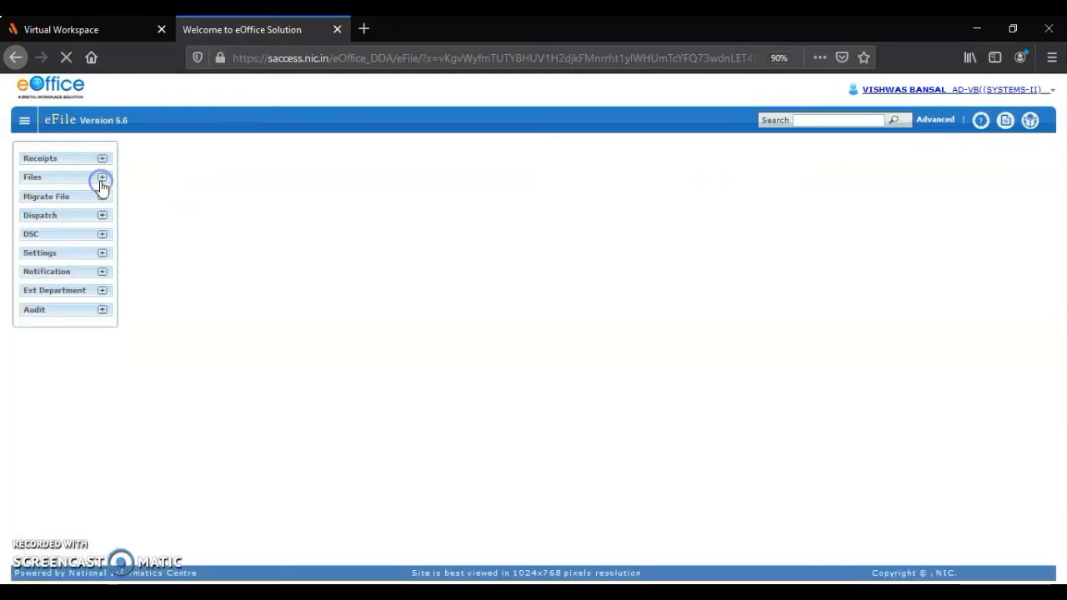
{"action": "left_click", "coordinate": [73, 166]}
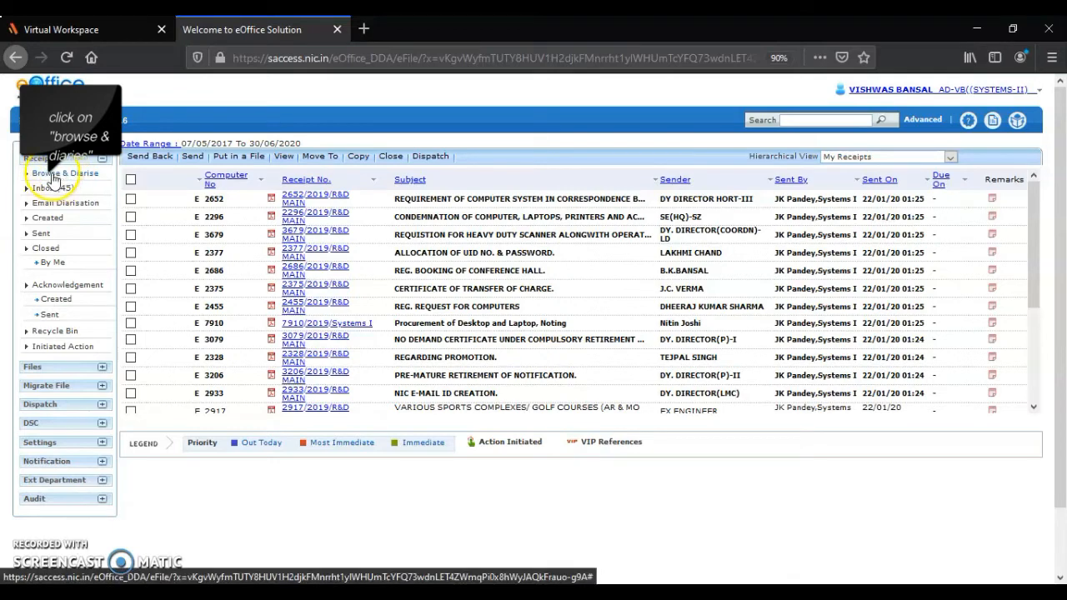
{"action": "left_click", "coordinate": [52, 177]}
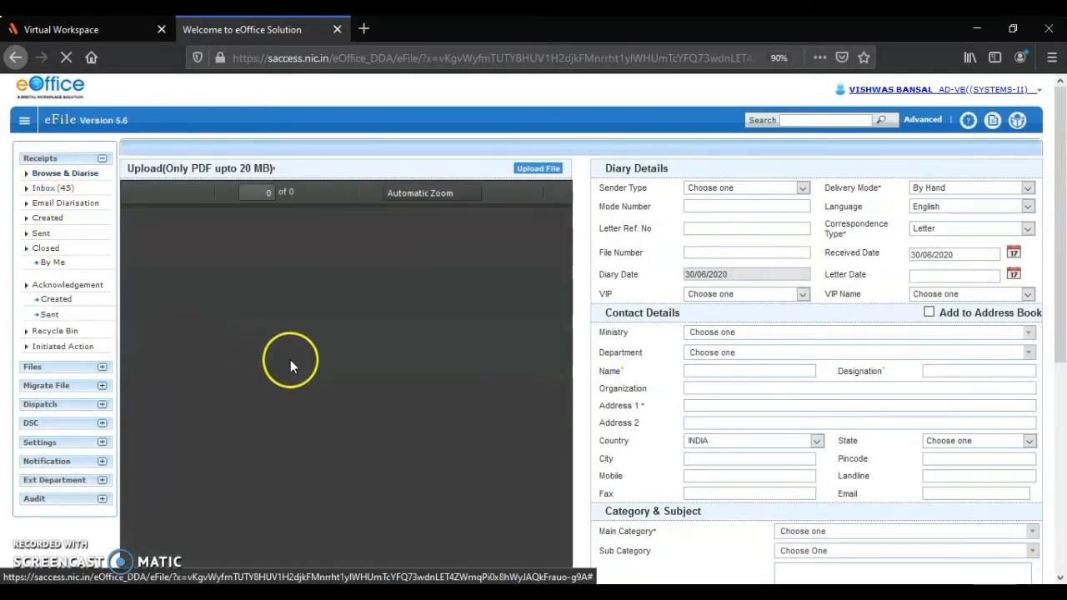
Upload the correspondence PDF from the Documents folder to the new receipt and check its first page
{"action": "left_click", "coordinate": [549, 168]}
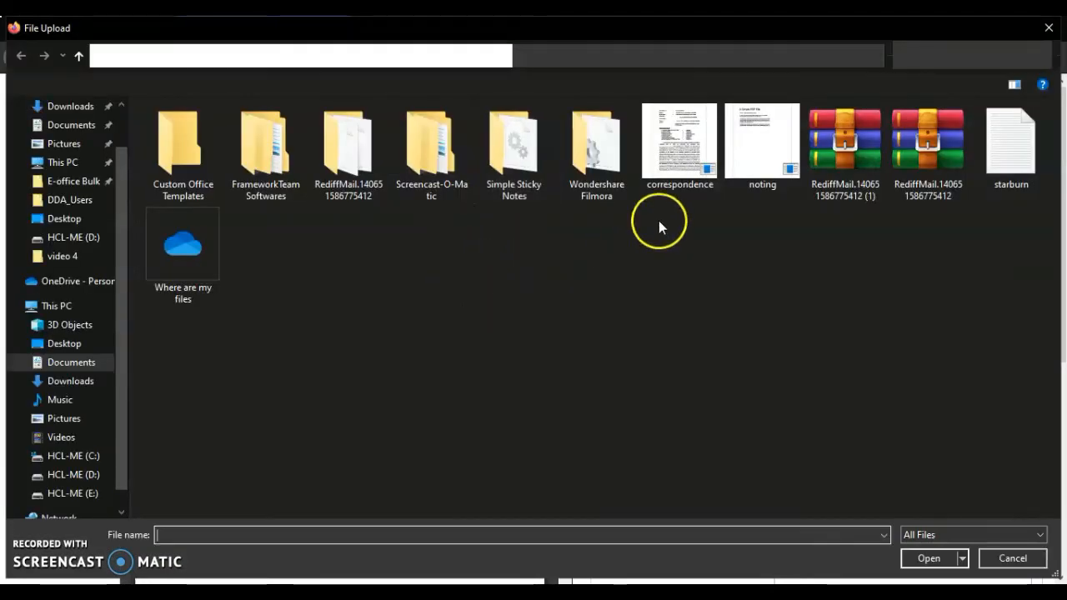
{"action": "left_click", "coordinate": [686, 146]}
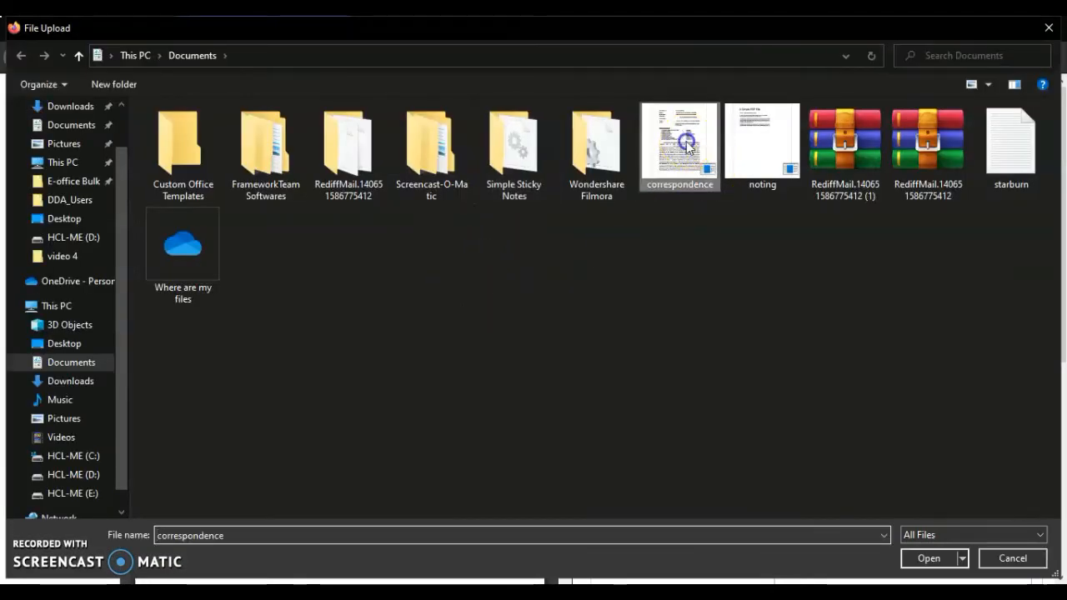
{"action": "double_click", "coordinate": [686, 146]}
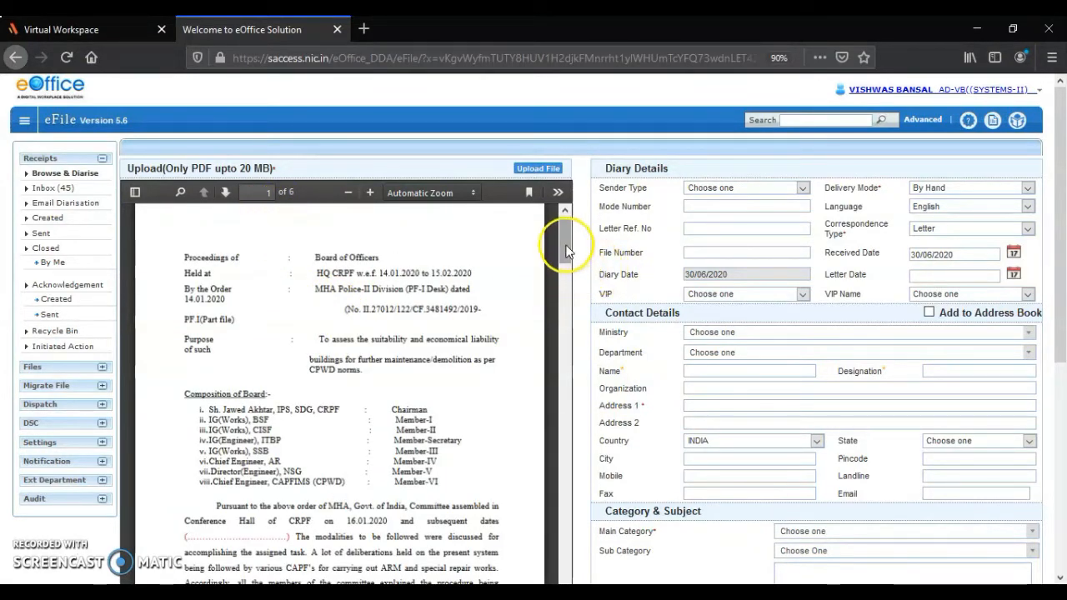
{"action": "left_click_drag", "start_coordinate": [566, 250], "coordinate": [565, 221]}
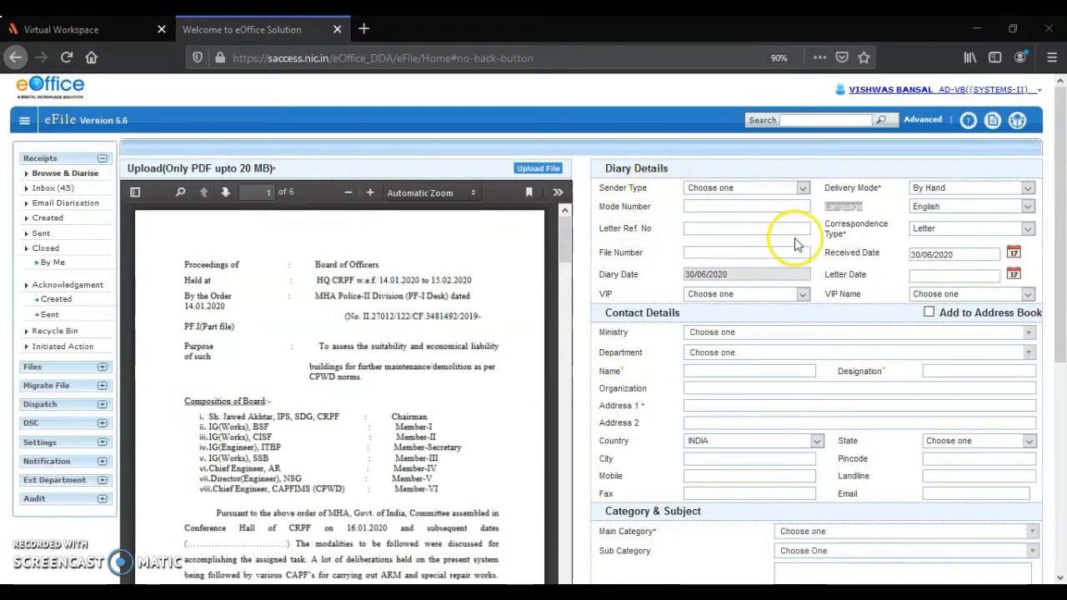
Keep By Hand as the delivery mode and fill in the contact details from the saved entry matching the sender's name
{"action": "left_click", "coordinate": [1026, 188]}
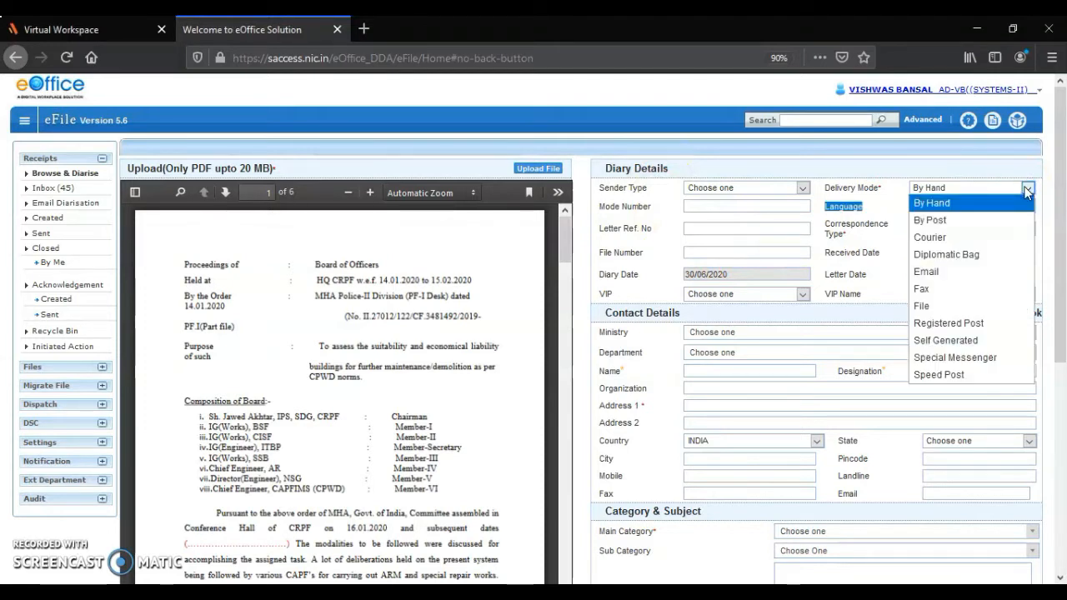
{"action": "left_click", "coordinate": [1026, 190]}
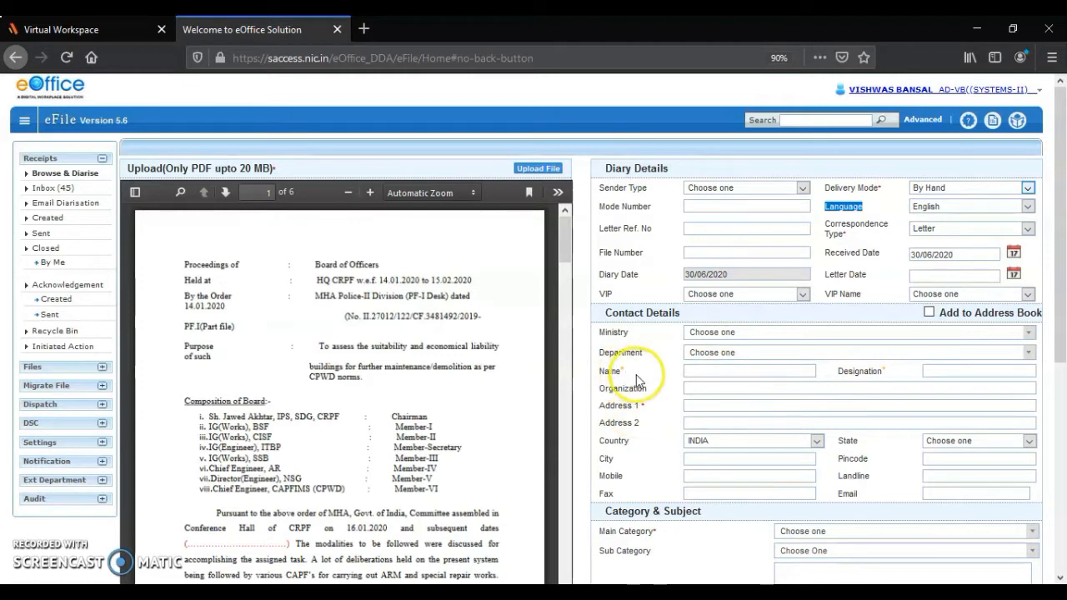
{"action": "left_click", "coordinate": [705, 371]}
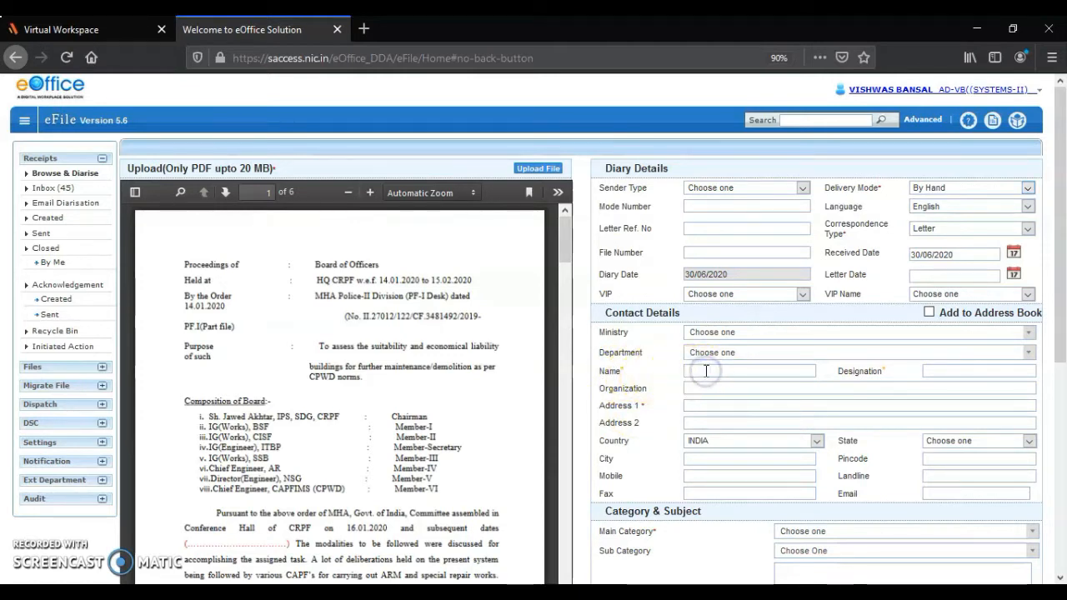
{"action": "type", "text": "VISHWA"}
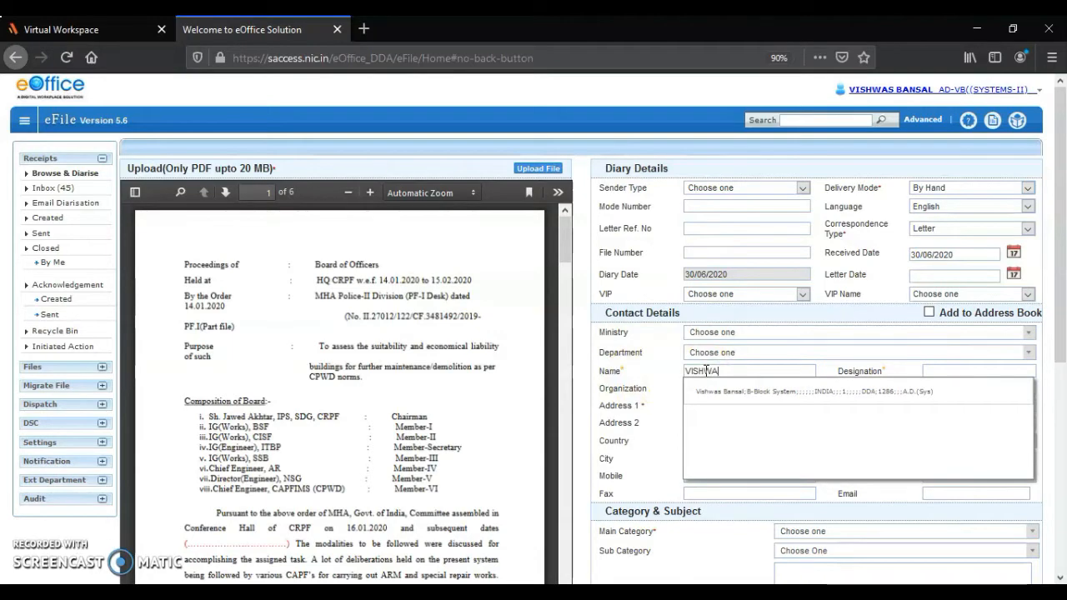
{"action": "key", "text": "Down"}
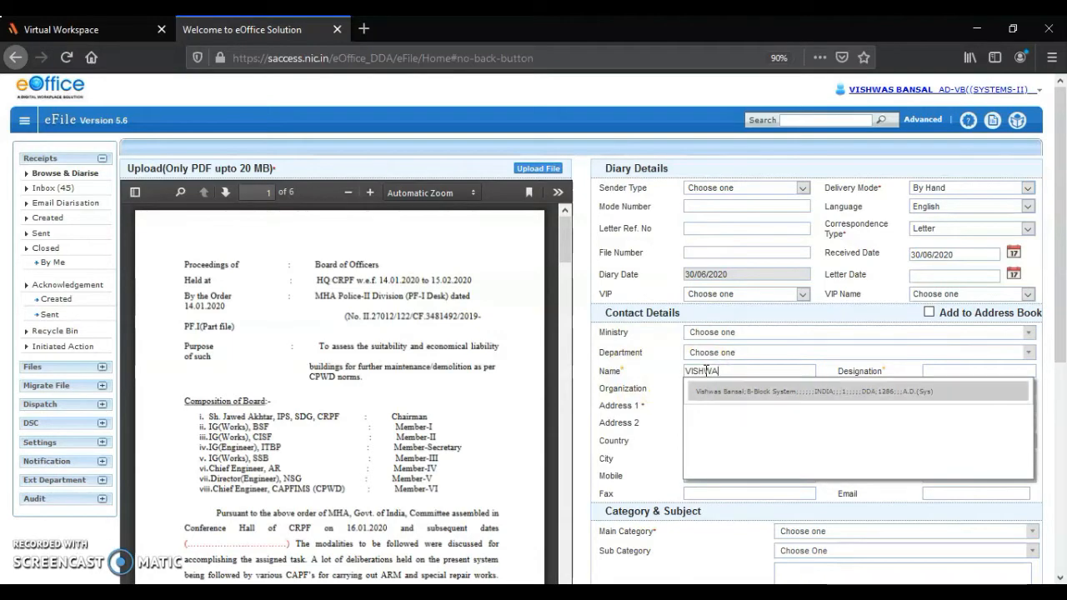
{"action": "key", "text": "Return"}
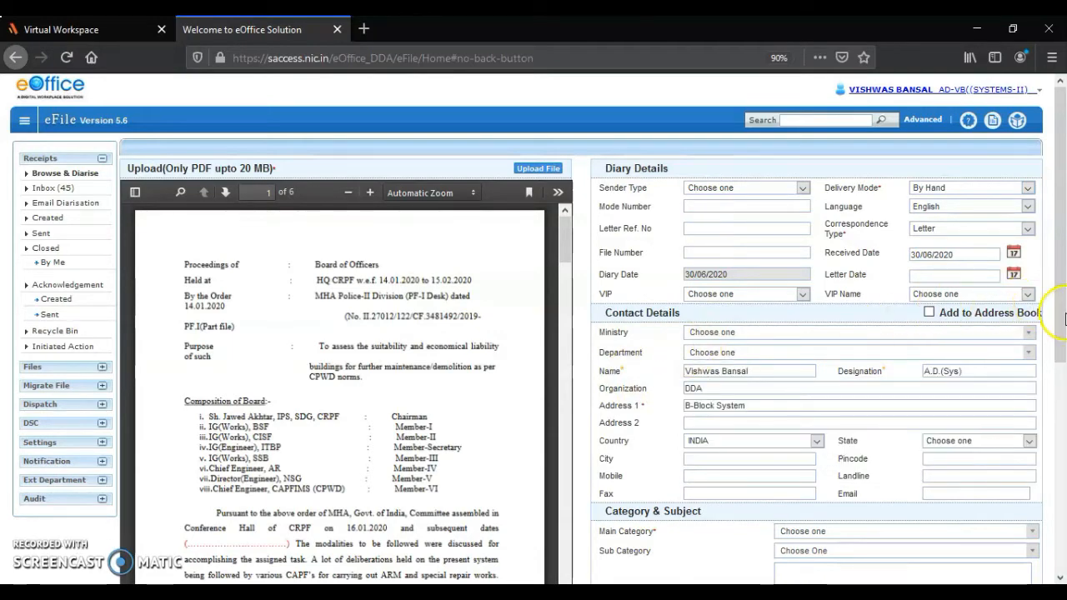
Set the receipt's main category to General and enter the subject "DEMO FILE: For Tutorial Purpose"
{"action": "left_click_drag", "start_coordinate": [1060, 324], "coordinate": [1062, 412]}
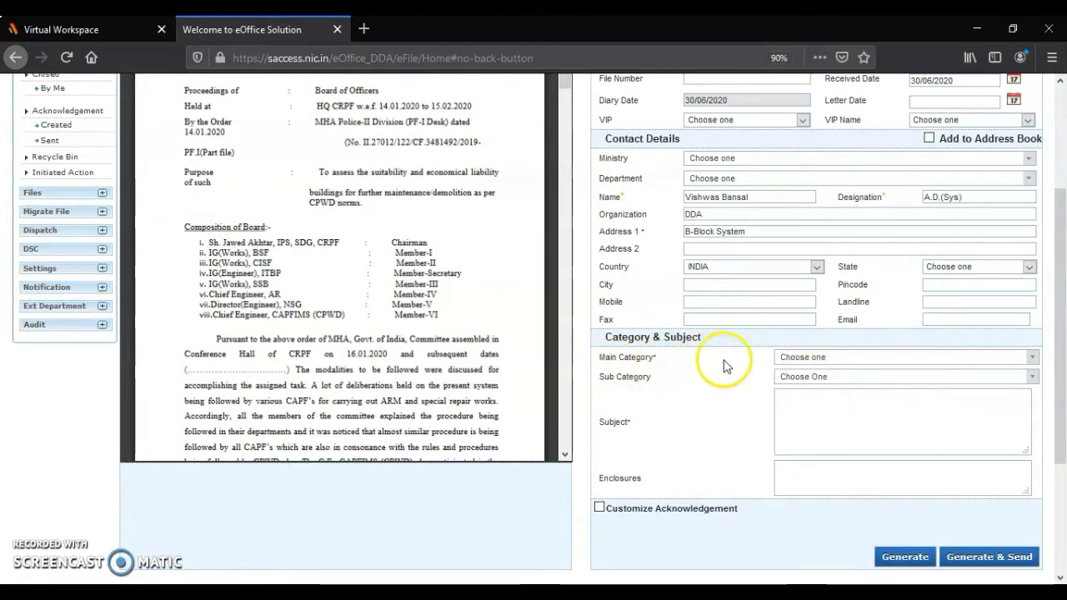
{"action": "left_click", "coordinate": [824, 367]}
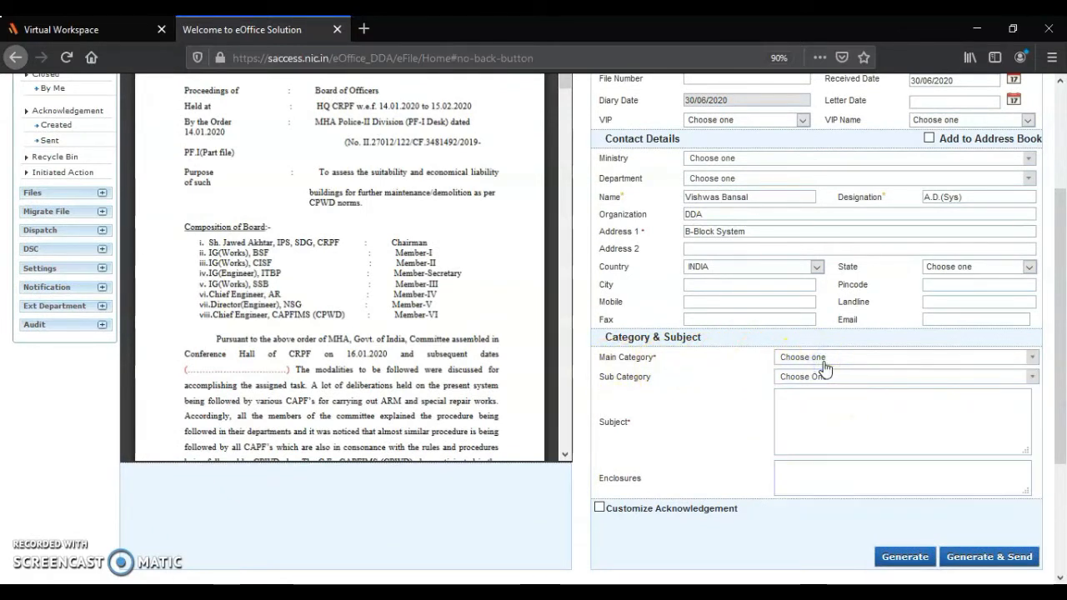
{"action": "left_click", "coordinate": [1031, 360]}
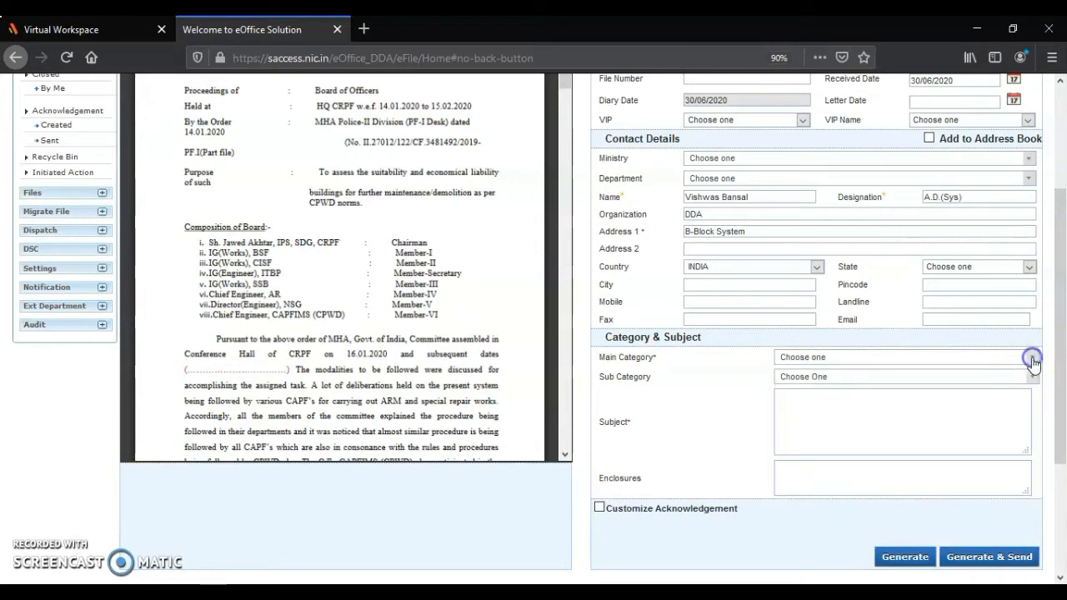
{"action": "left_click_drag", "start_coordinate": [1036, 409], "coordinate": [1035, 443]}
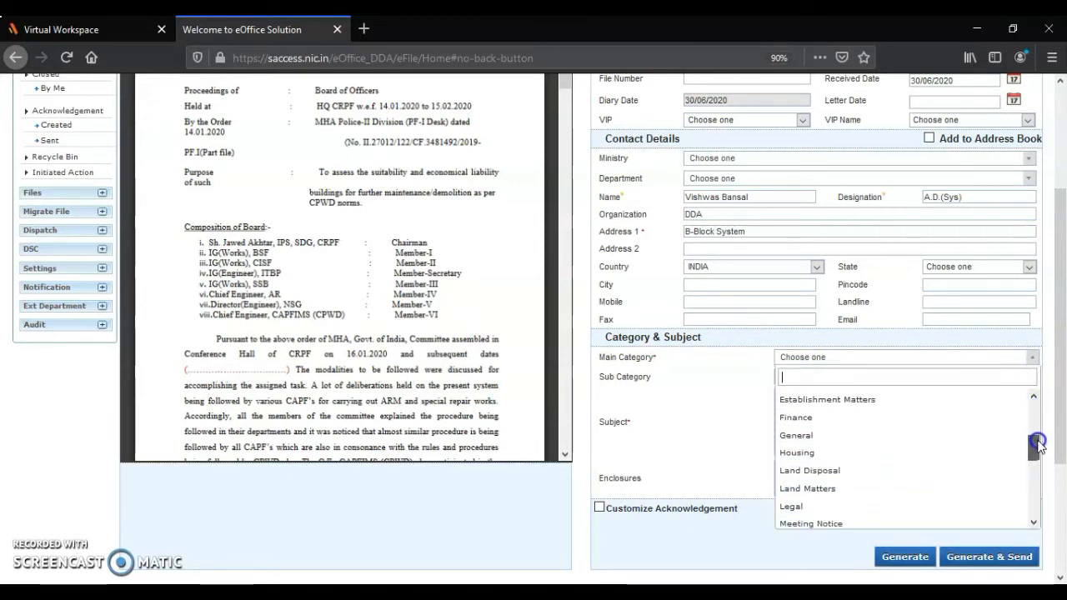
{"action": "left_click", "coordinate": [808, 435]}
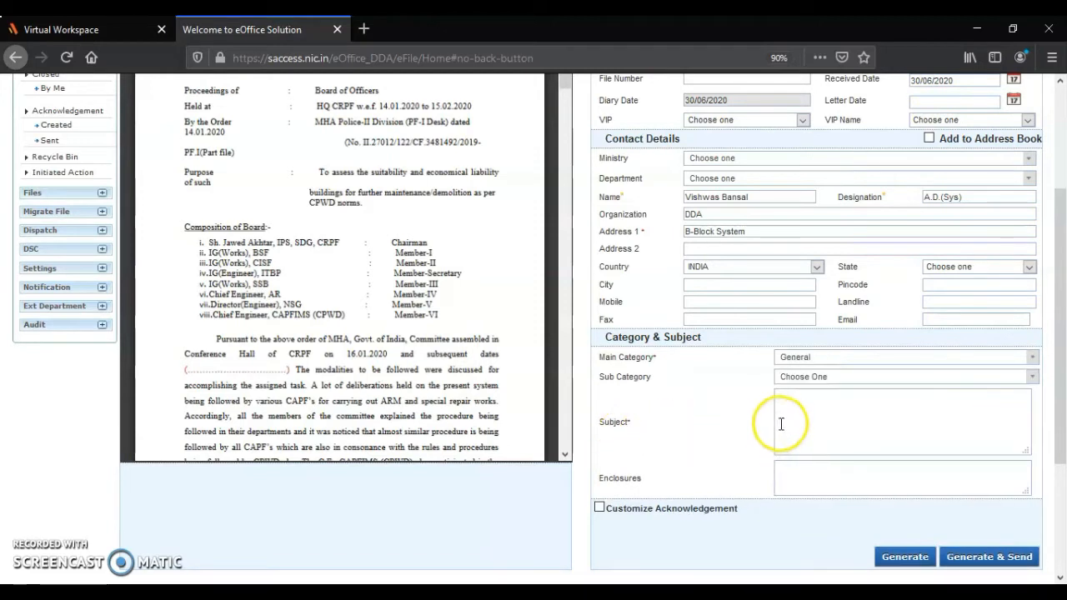
{"action": "left_click", "coordinate": [797, 422]}
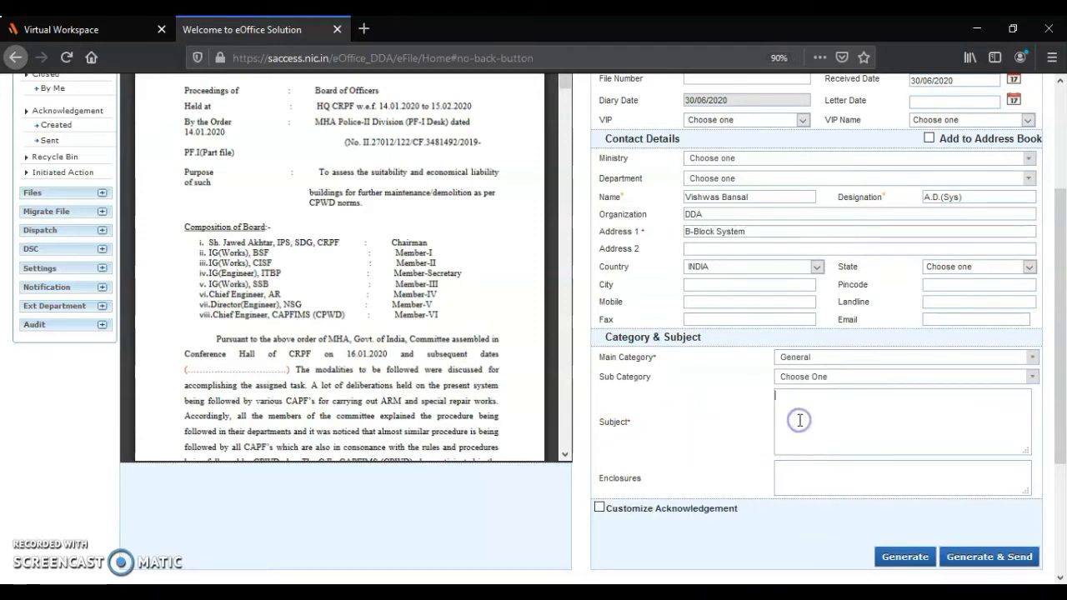
{"action": "type", "text": "DEMO FILE: For Tutorial Purpose"}
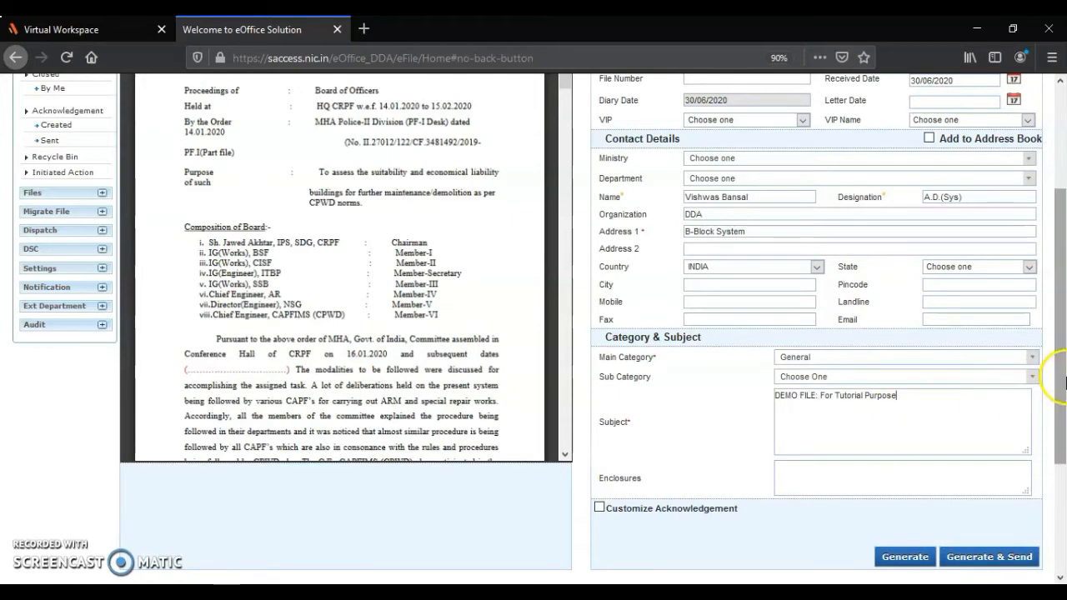
Generate the receipt from the completed diary form without sending it
{"action": "left_click_drag", "start_coordinate": [1058, 375], "coordinate": [1063, 406]}
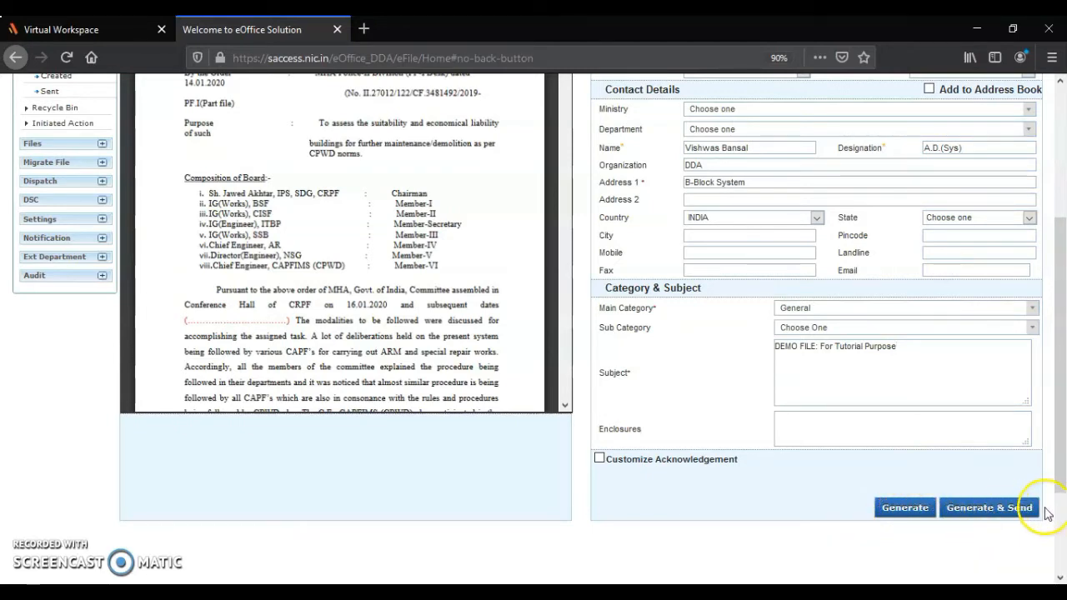
{"action": "scroll", "coordinate": [902, 524], "scroll_direction": "down", "scroll_amount": 1}
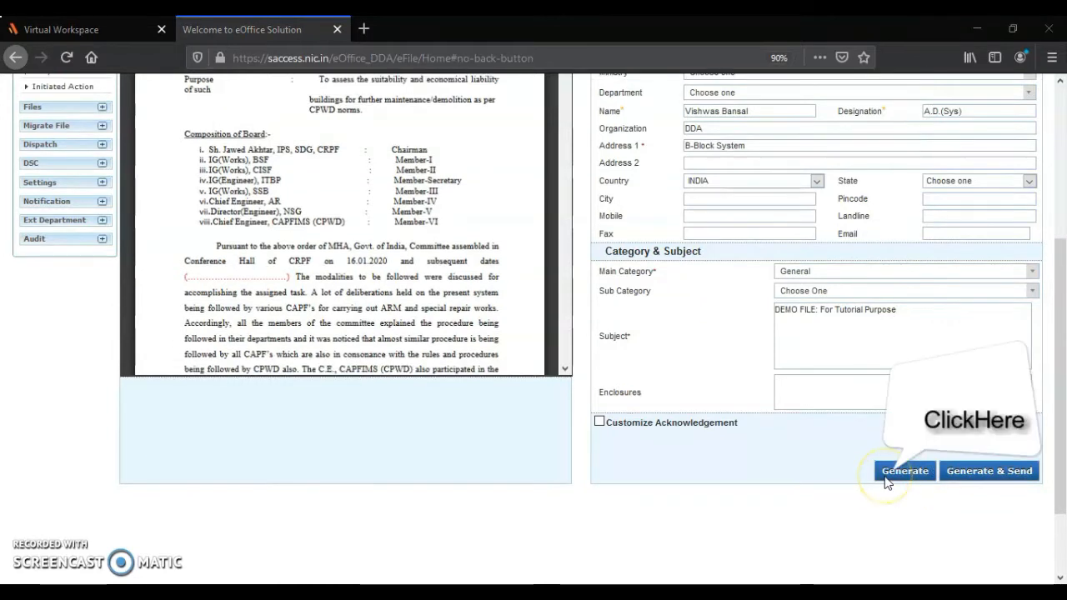
{"action": "left_click", "coordinate": [907, 476]}
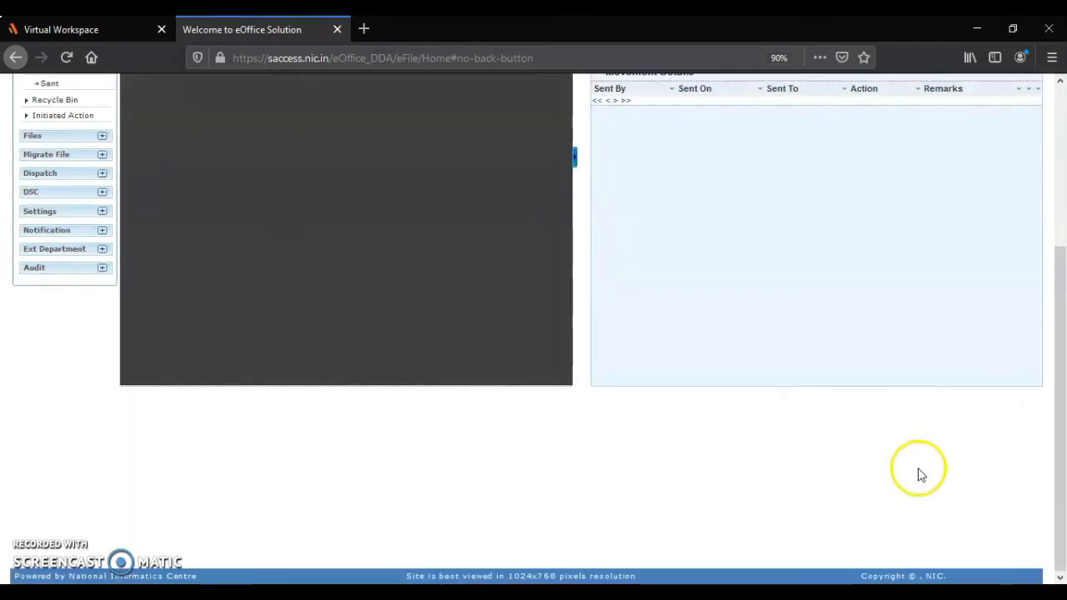
Examine the receipt number and sender in the generated receipt's details
{"action": "left_click_drag", "start_coordinate": [1060, 459], "coordinate": [1061, 315]}
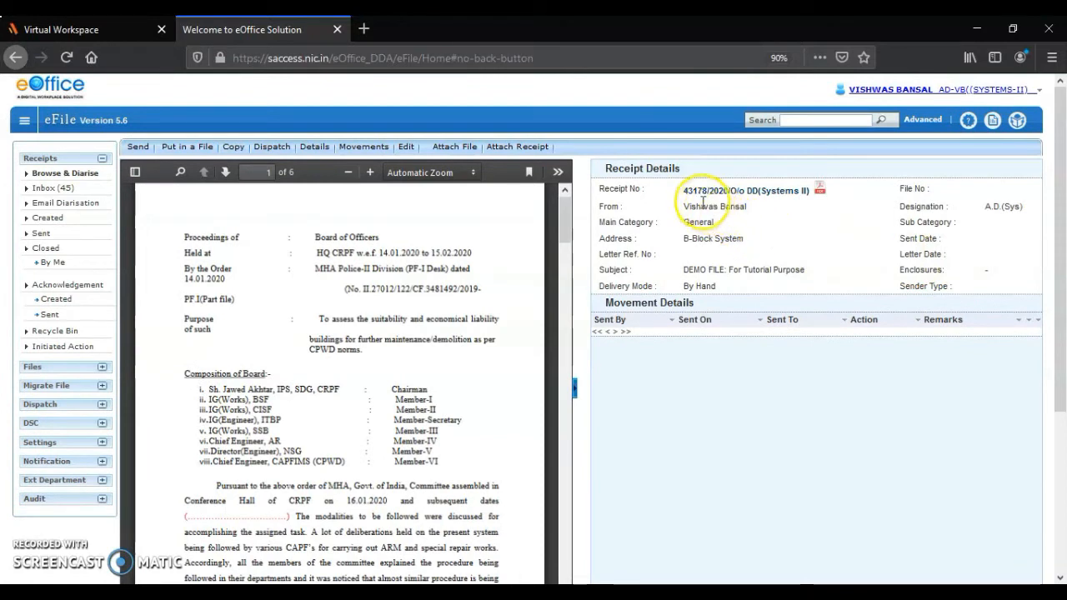
{"action": "left_click_drag", "start_coordinate": [684, 191], "coordinate": [717, 203]}
{"action": "double_click", "coordinate": [670, 209]}
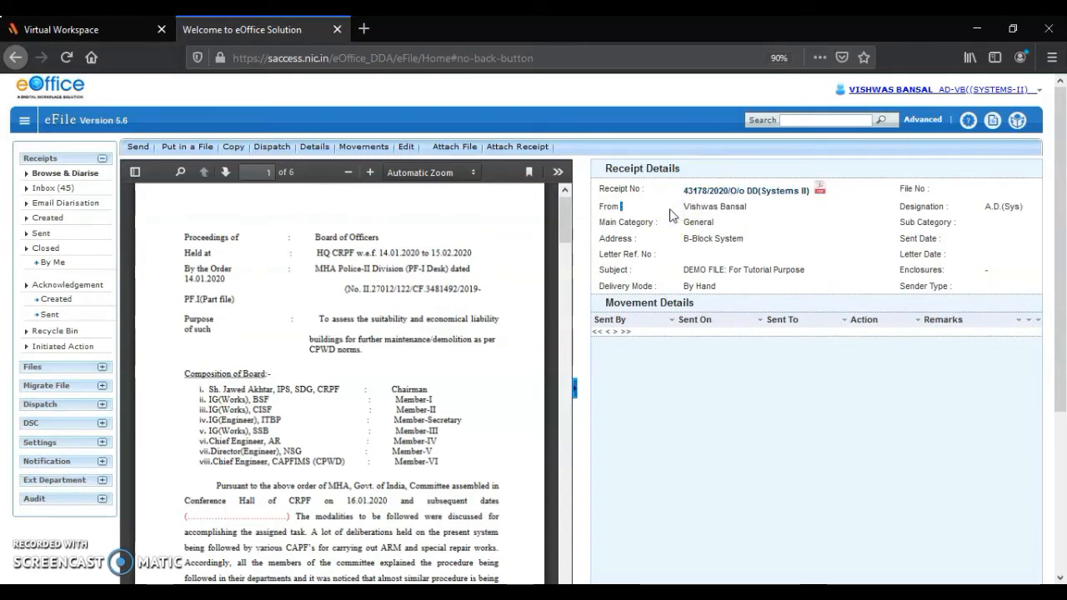
{"action": "left_click_drag", "start_coordinate": [684, 190], "coordinate": [786, 192]}
{"action": "left_click", "coordinate": [786, 193]}
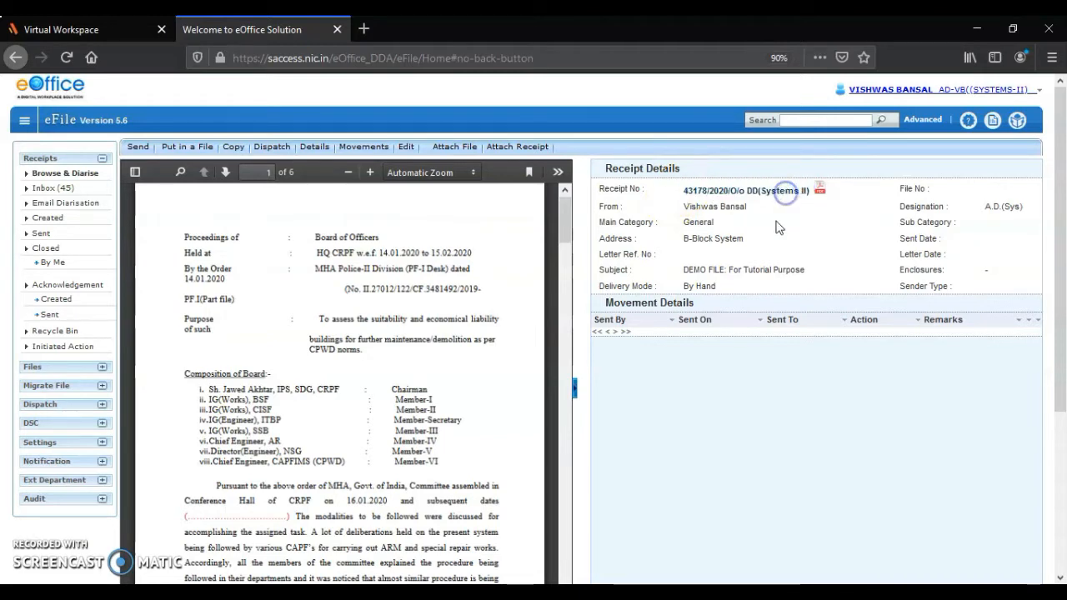
{"action": "left_click", "coordinate": [776, 224]}
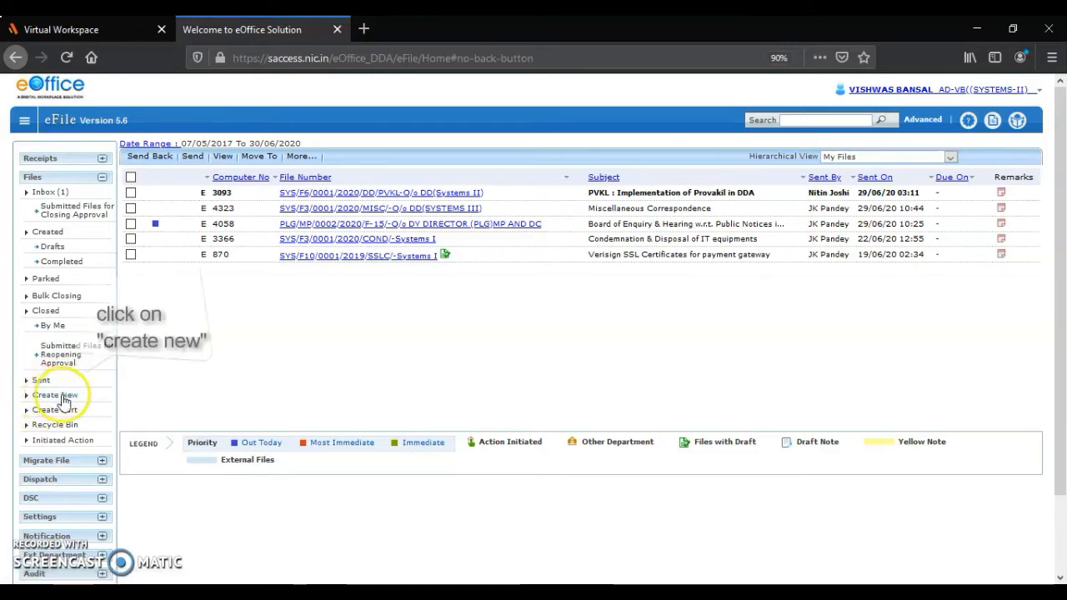
Start a new electronic file and set the first part of its file number to SYS - Systems Deptt
{"action": "left_click", "coordinate": [55, 395]}
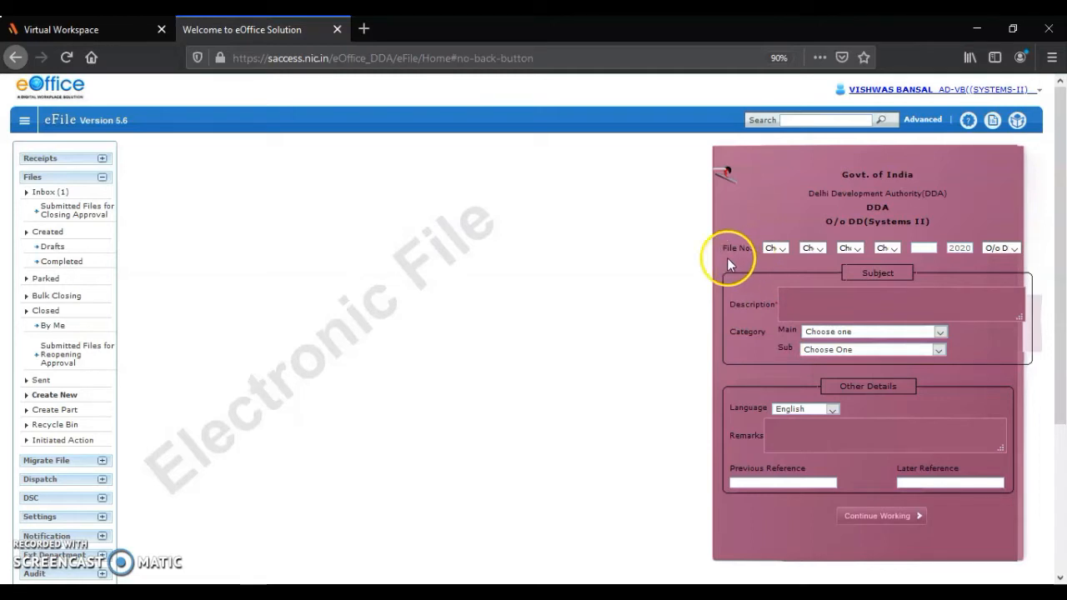
{"action": "left_click", "coordinate": [779, 248]}
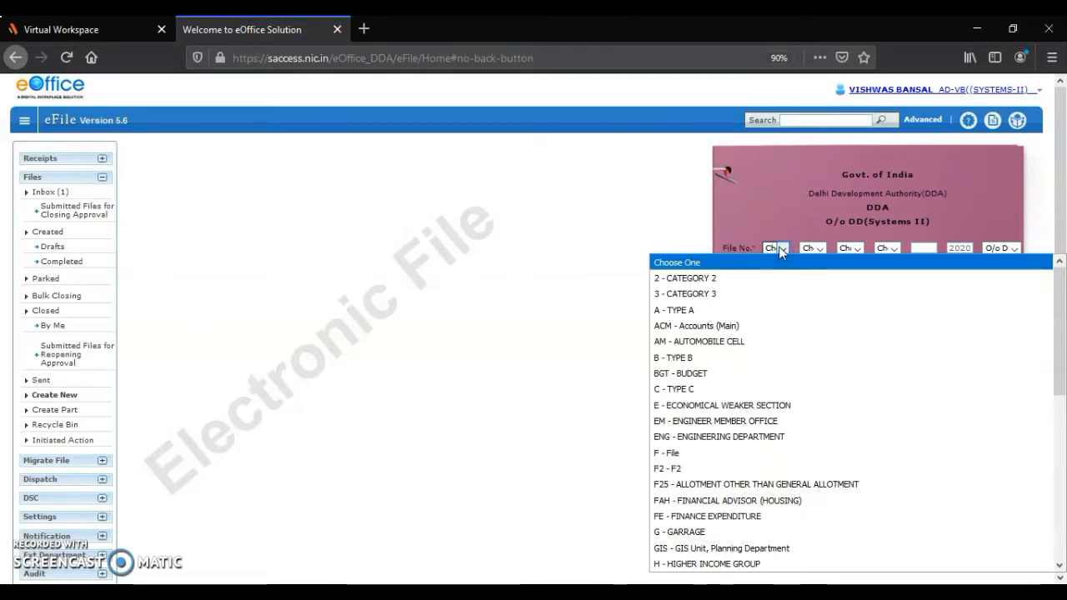
{"action": "scroll", "coordinate": [775, 416], "scroll_direction": "down", "scroll_amount": 5}
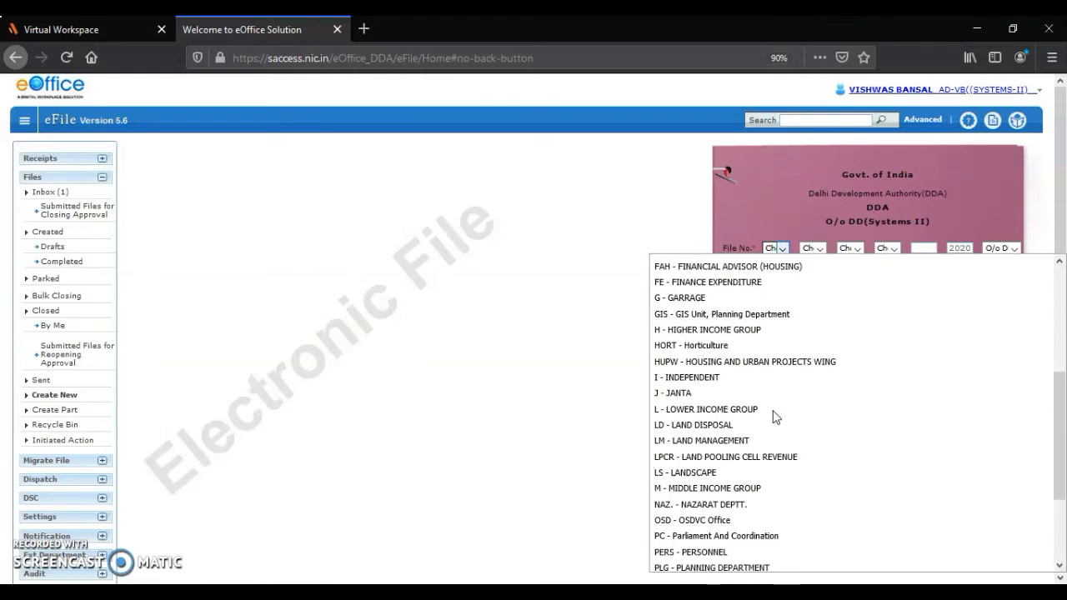
{"action": "scroll", "coordinate": [762, 406], "scroll_direction": "down", "scroll_amount": 2}
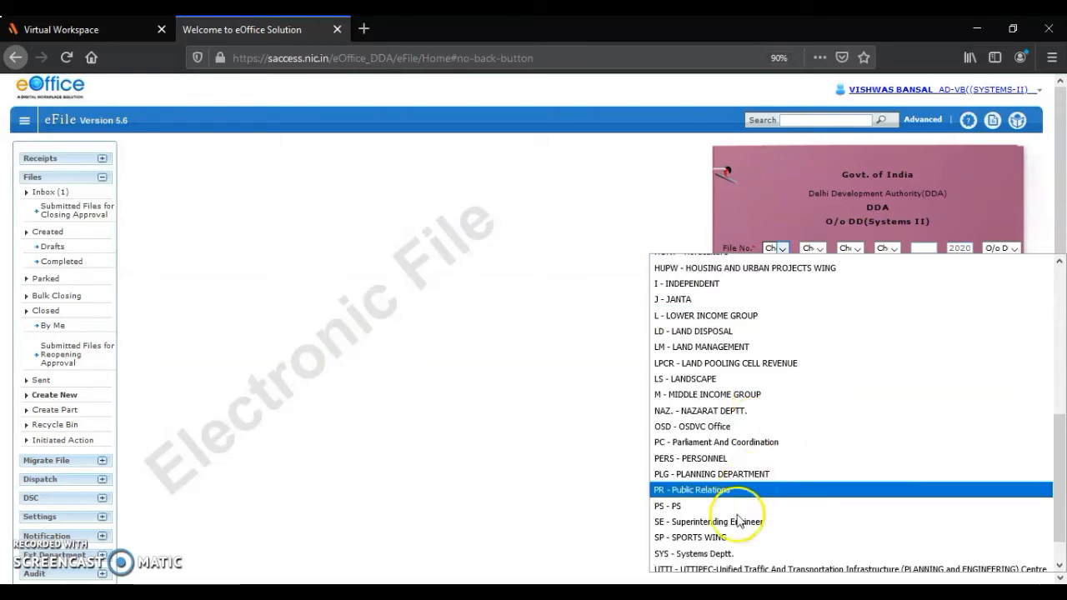
{"action": "left_click", "coordinate": [716, 554]}
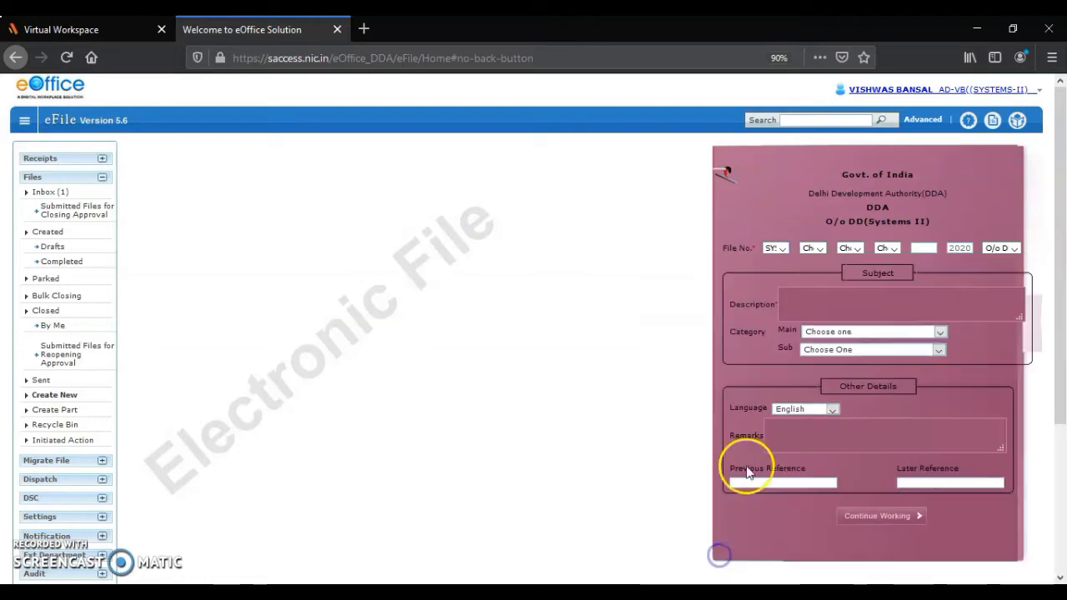
Set the file number's second part to F6 and third part to DD - Dy.Director, keeping the office as O/o DD(Systems II)
{"action": "left_click", "coordinate": [820, 249]}
{"action": "left_click", "coordinate": [825, 342]}
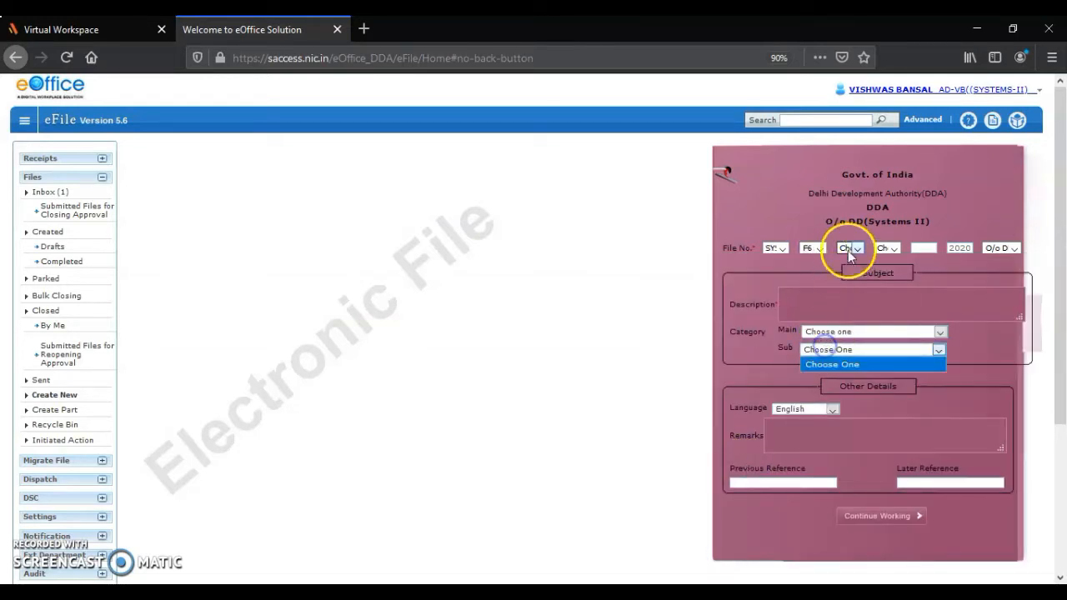
{"action": "left_click", "coordinate": [849, 250]}
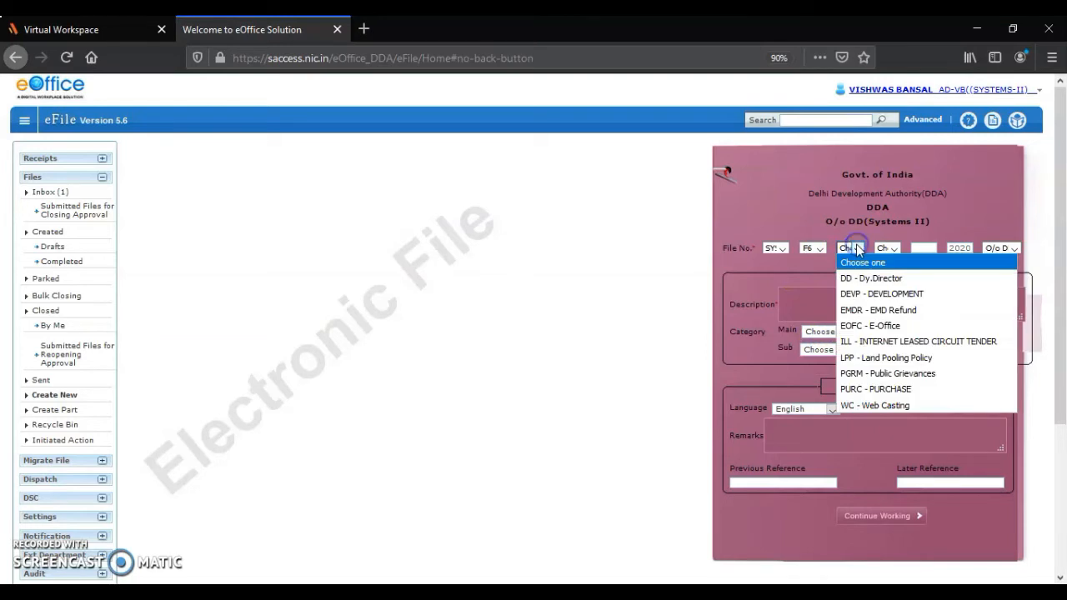
{"action": "left_click", "coordinate": [858, 281]}
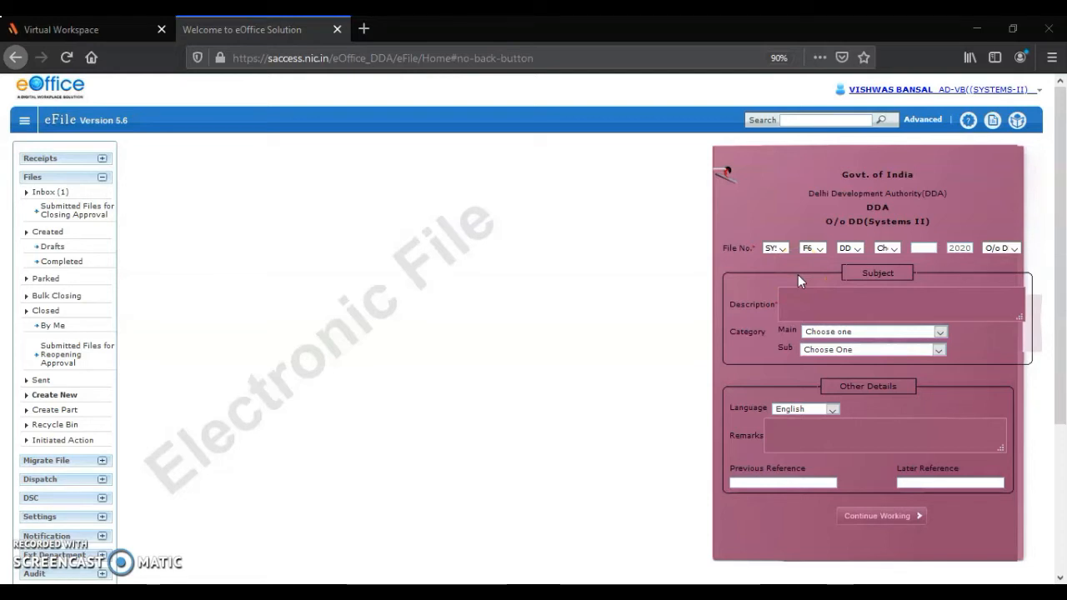
{"action": "left_click", "coordinate": [950, 248]}
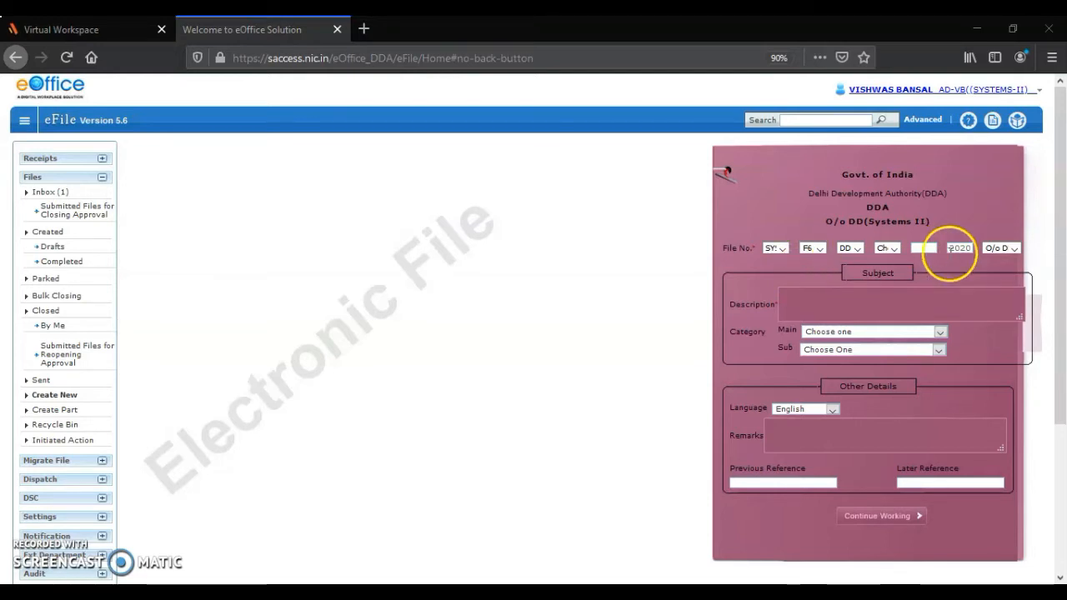
{"action": "left_click", "coordinate": [1000, 247]}
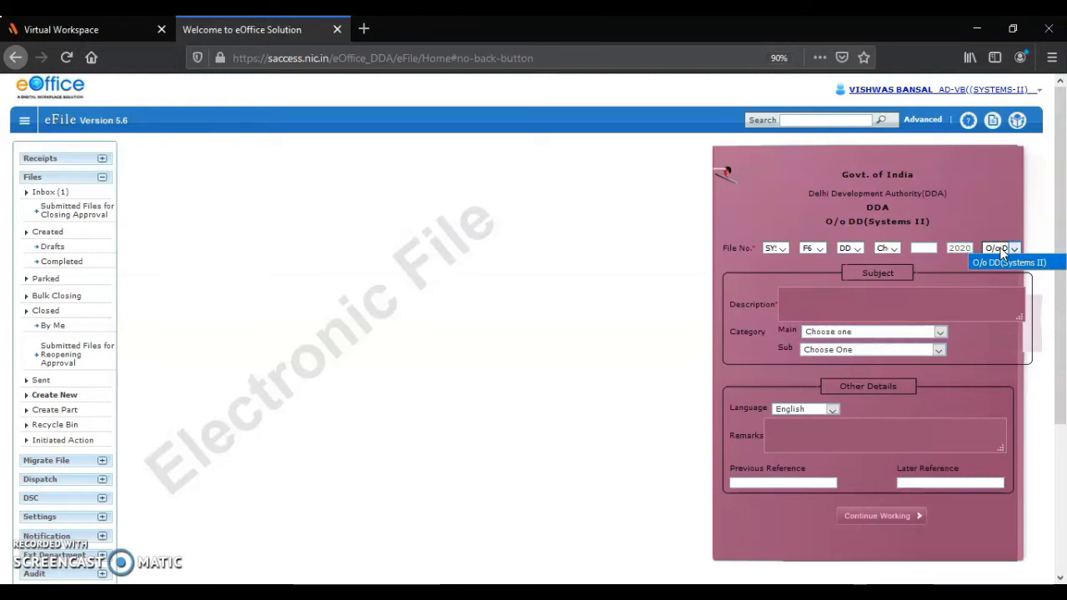
{"action": "left_click", "coordinate": [1001, 252]}
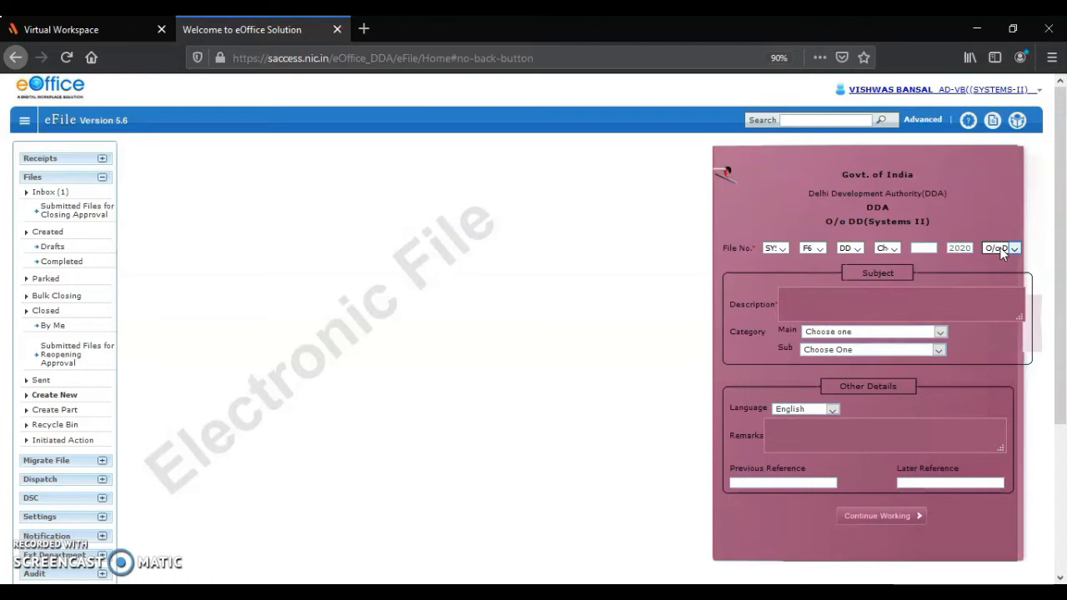
Enter the description "DEMO FILE: for tutorial purpose" and create the file, confirming that its file number is generated
{"action": "left_click", "coordinate": [861, 299]}
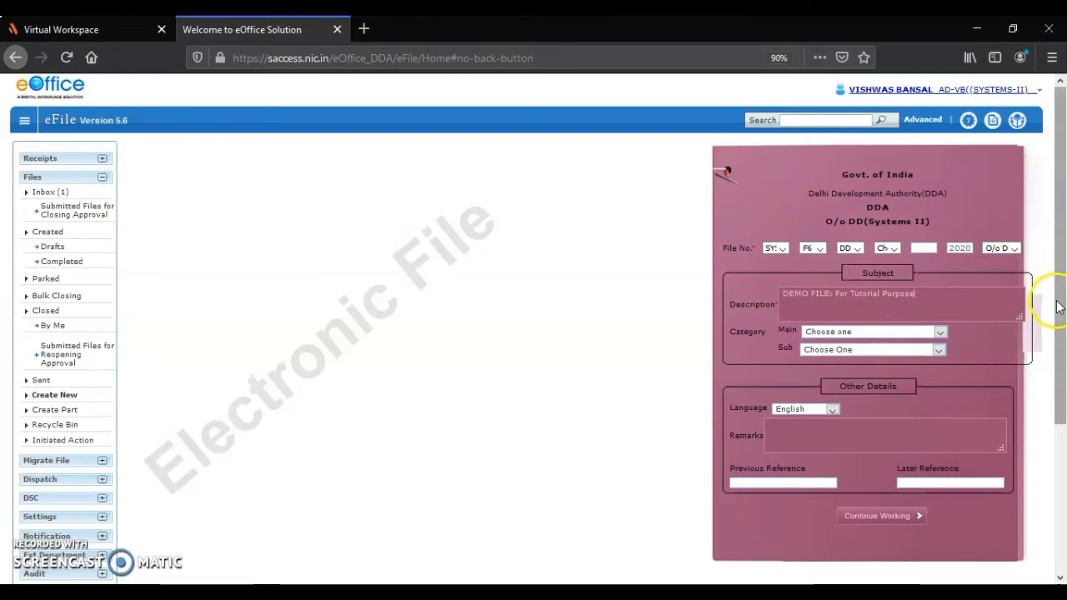
{"action": "left_click_drag", "start_coordinate": [1059, 302], "coordinate": [1059, 327]}
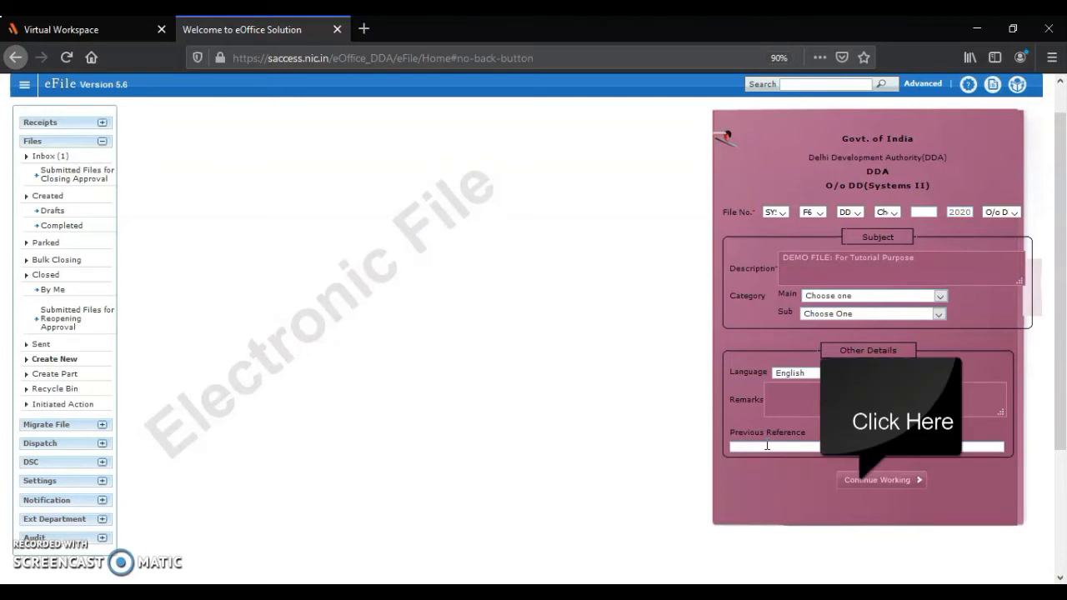
{"action": "left_click", "coordinate": [876, 481]}
{"action": "left_click", "coordinate": [876, 480]}
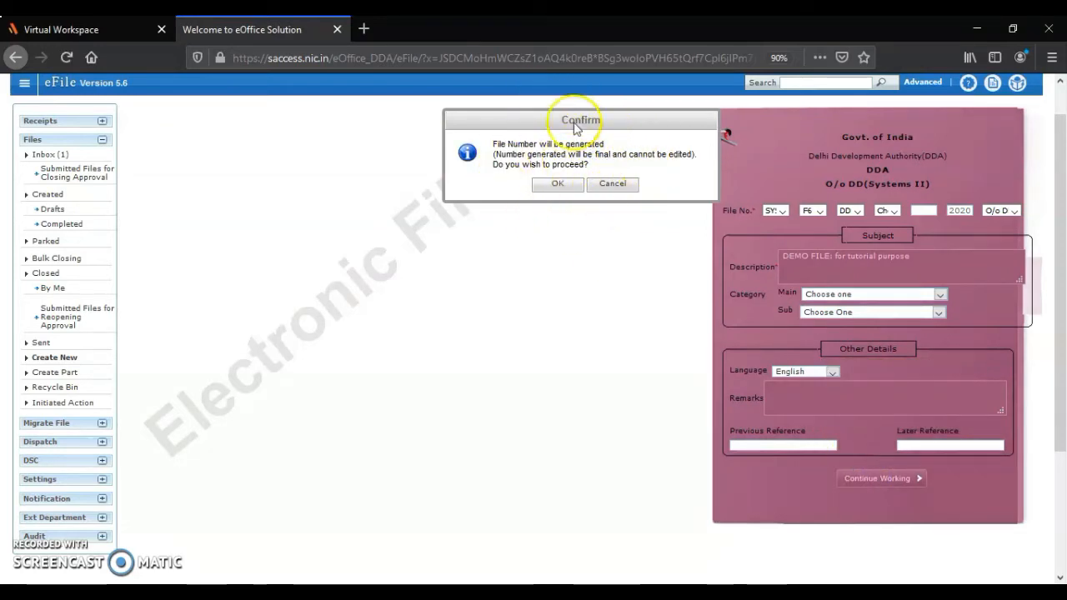
{"action": "left_click", "coordinate": [557, 184]}
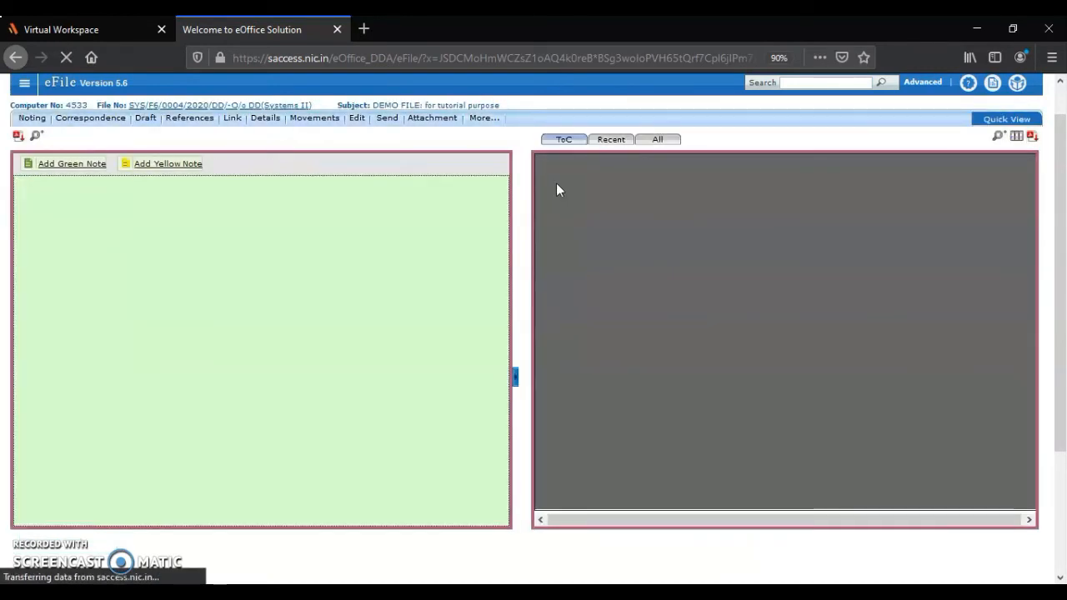
{"action": "left_click", "coordinate": [562, 204]}
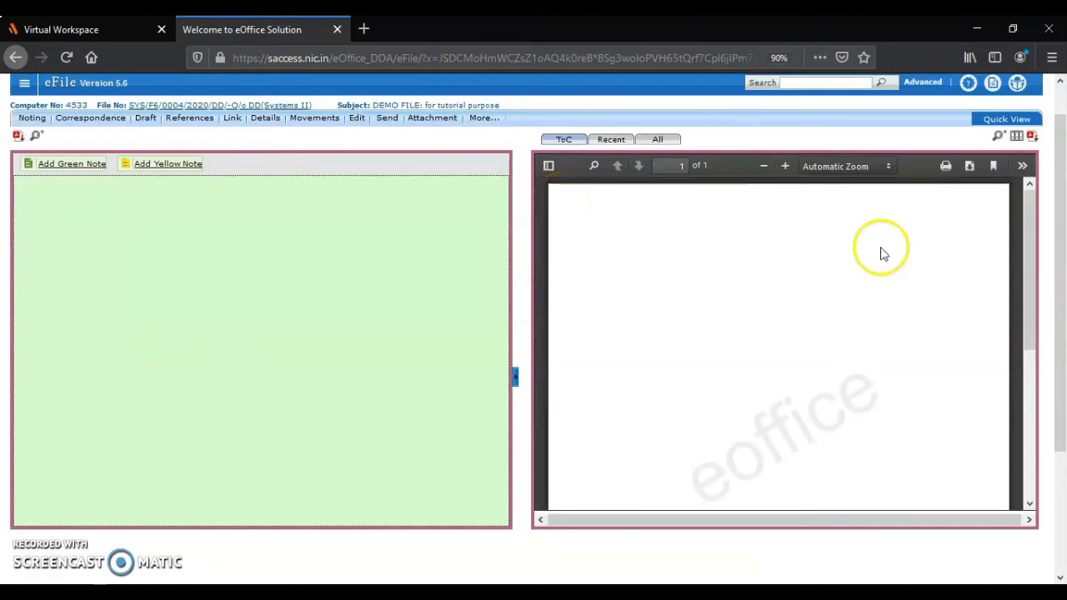
Attach the 2020 receipt "DEMO FILE: For Tutorial Purpose" to the file's correspondence and display all correspondence pages
{"action": "left_click_drag", "start_coordinate": [1055, 231], "coordinate": [1056, 202]}
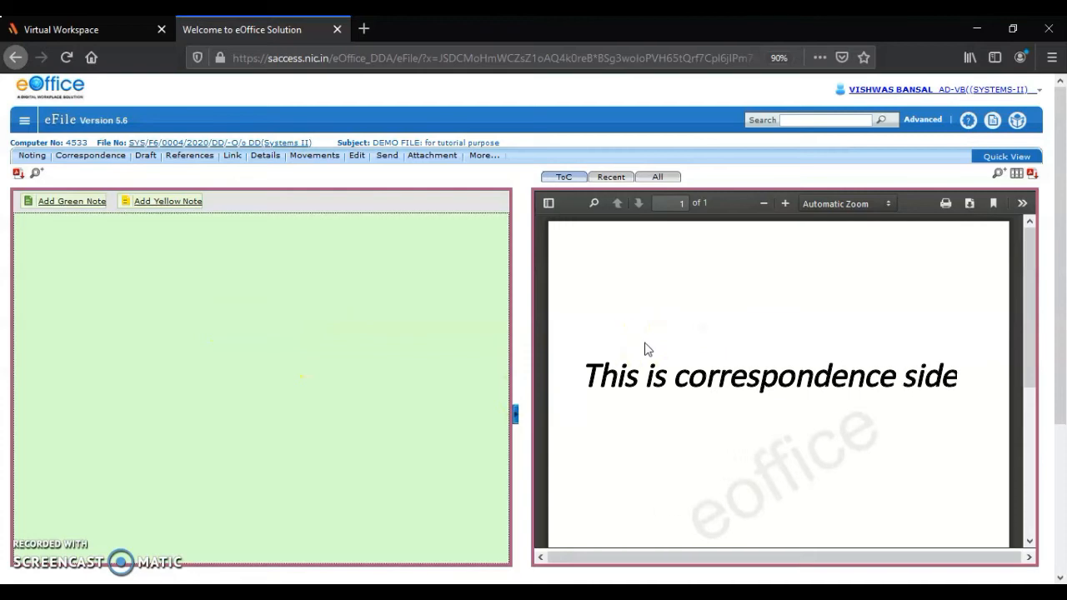
{"action": "left_click", "coordinate": [565, 178]}
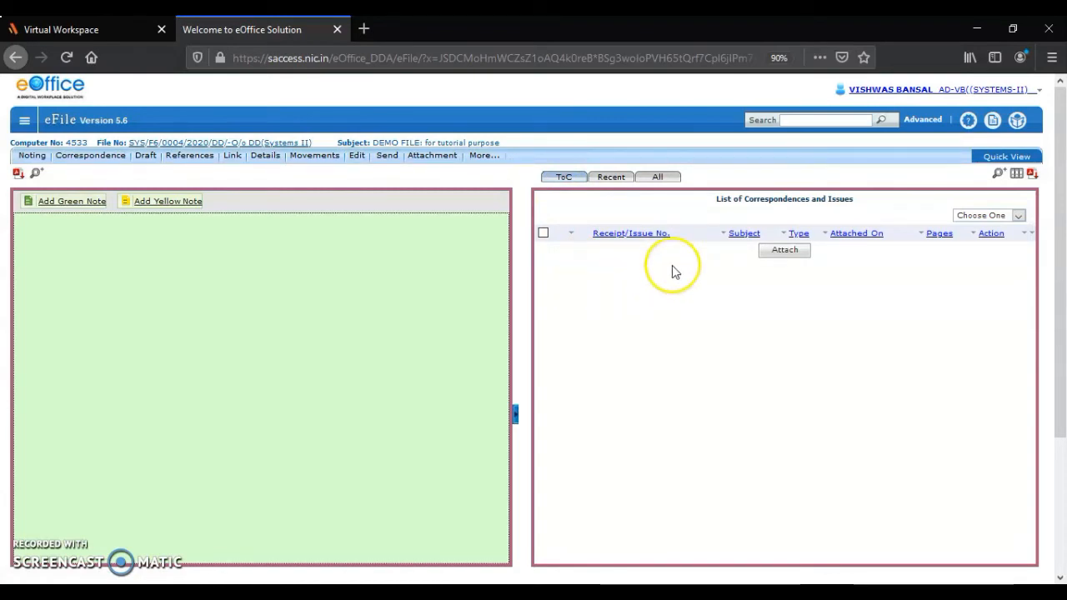
{"action": "left_click", "coordinate": [782, 252]}
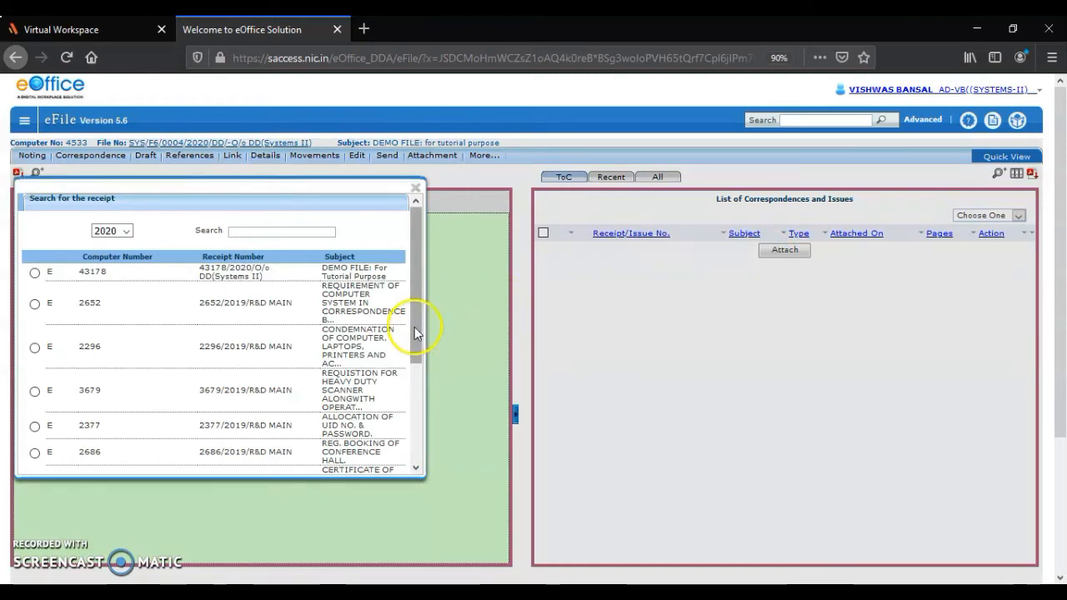
{"action": "left_click_drag", "start_coordinate": [415, 331], "coordinate": [429, 309]}
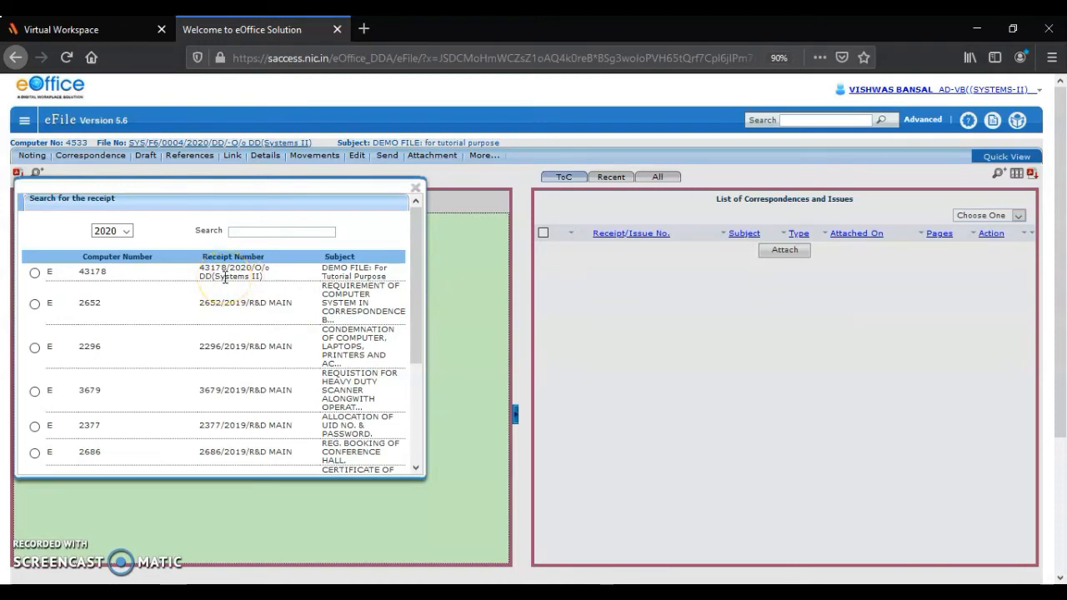
{"action": "left_click", "coordinate": [35, 272]}
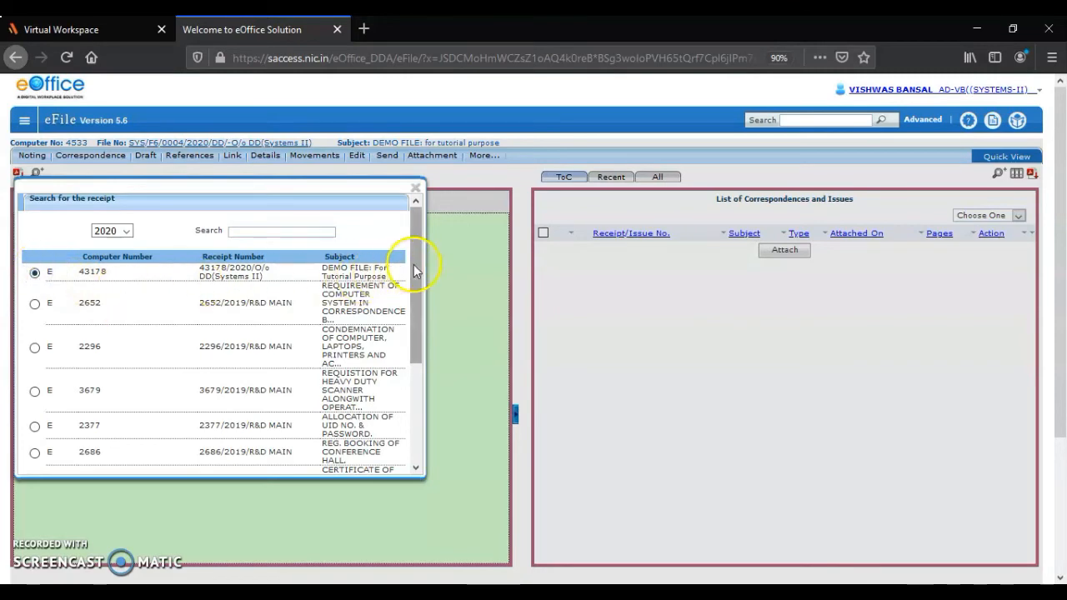
{"action": "left_click_drag", "start_coordinate": [414, 275], "coordinate": [417, 369]}
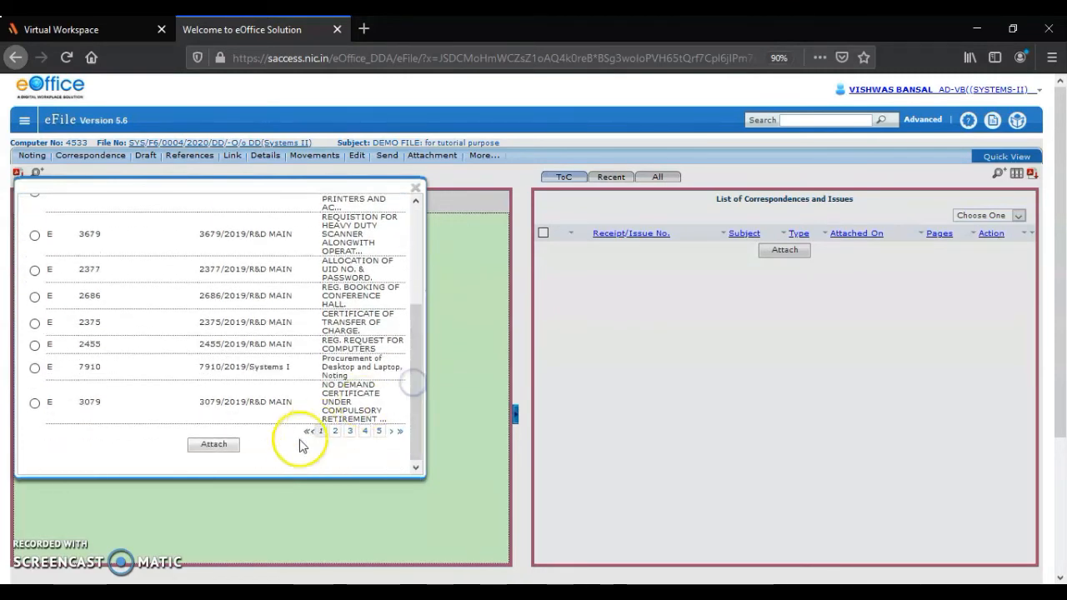
{"action": "left_click", "coordinate": [214, 446]}
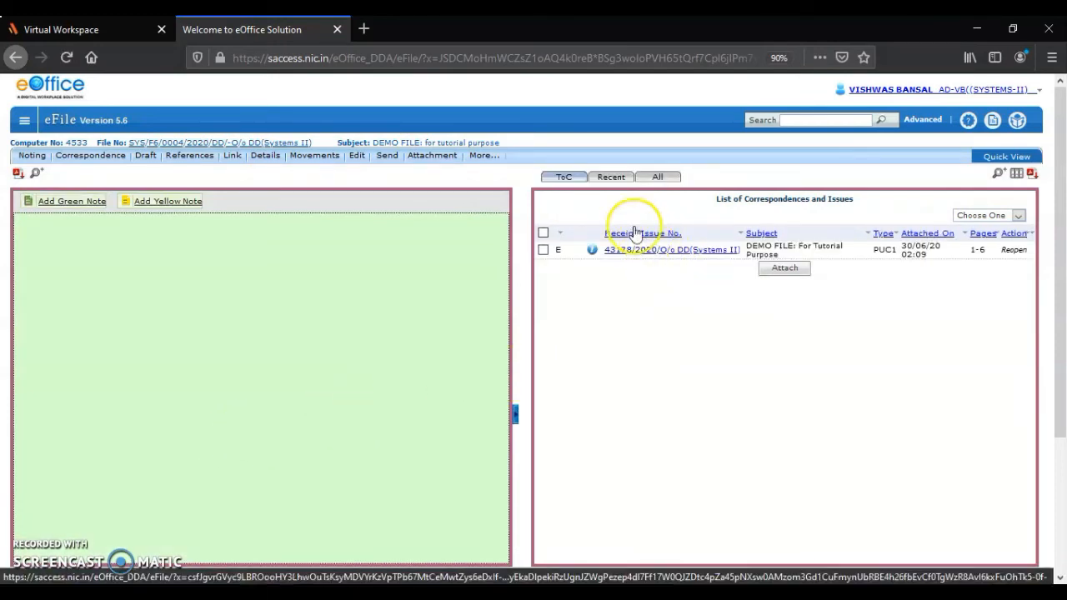
{"action": "left_click", "coordinate": [658, 177]}
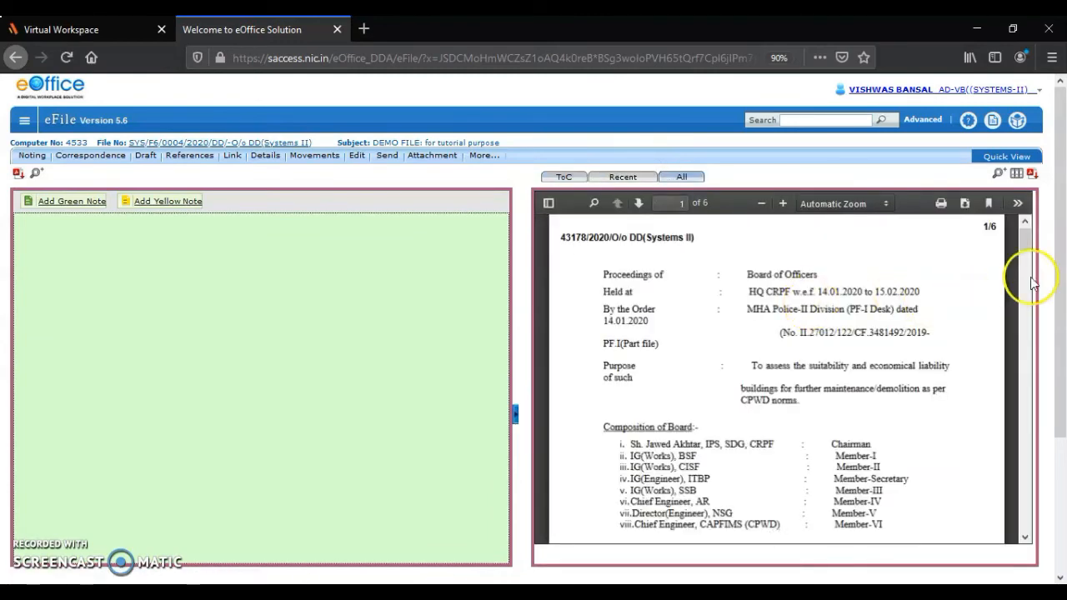
{"action": "mouse_move", "coordinate": [1025, 239]}
{"action": "left_mouse_down"}
{"action": "mouse_move", "coordinate": [1025, 361]}
{"action": "mouse_move", "coordinate": [1034, 238]}
{"action": "left_mouse_up"}
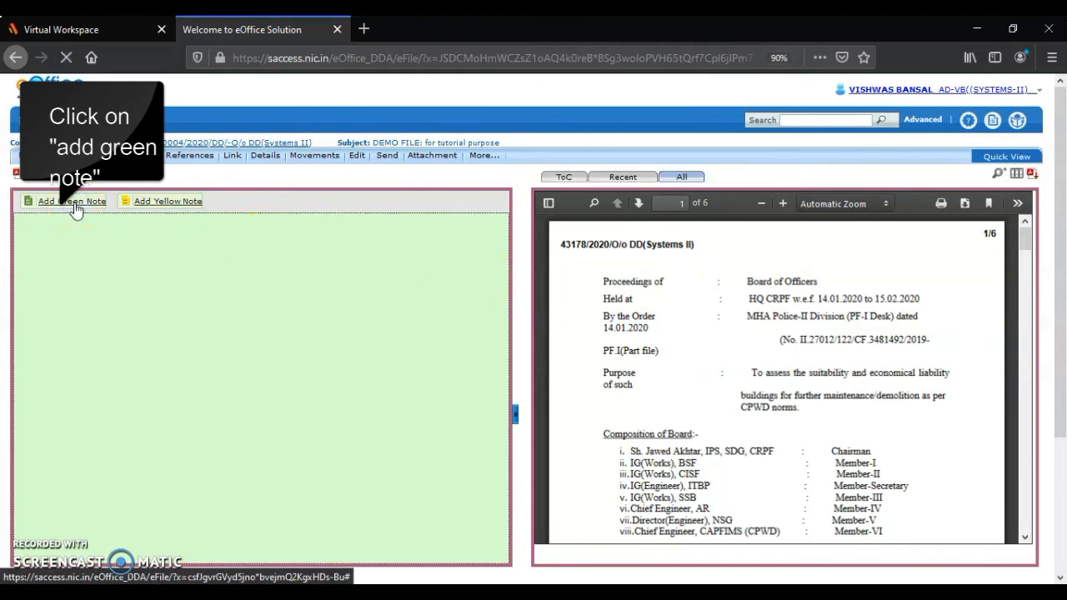
Add a green note with noting.pdf attached and the text "file is created for tutorial purpose."
{"action": "left_click", "coordinate": [74, 202]}
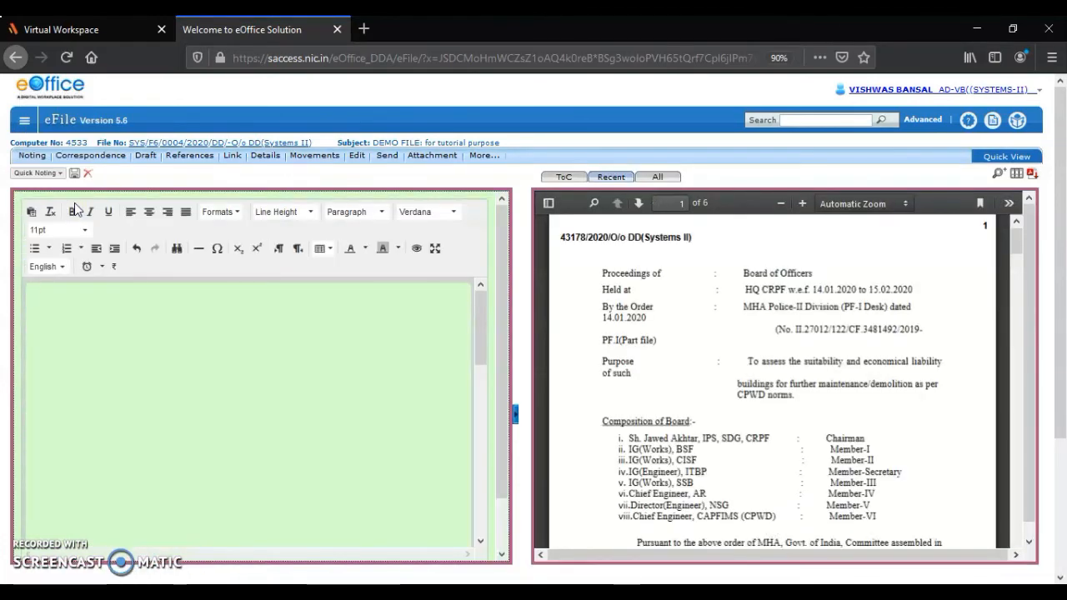
{"action": "left_click", "coordinate": [501, 294]}
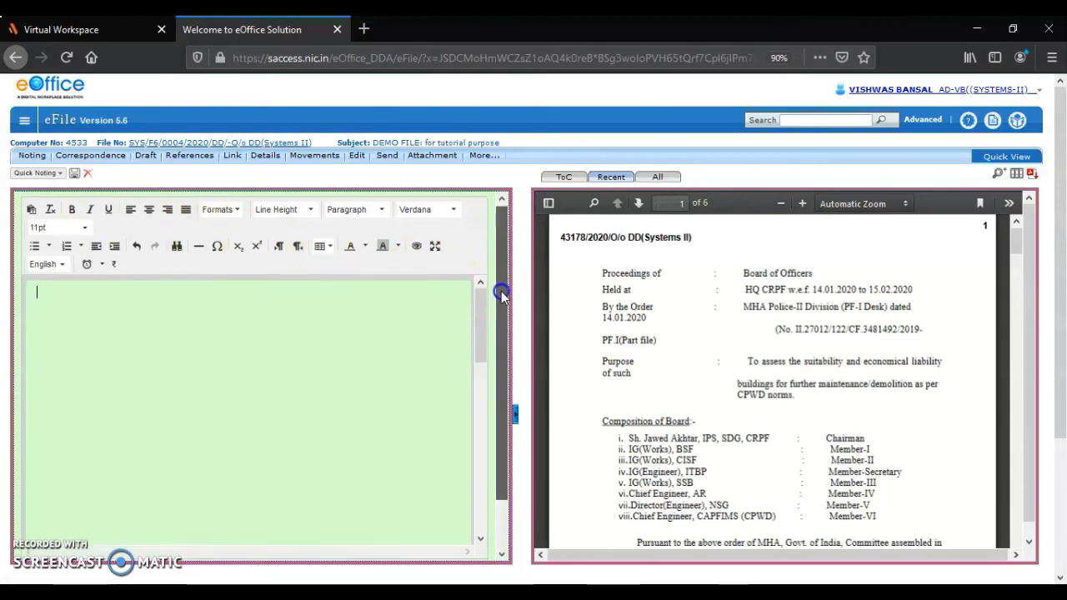
{"action": "left_click_drag", "start_coordinate": [501, 293], "coordinate": [478, 374]}
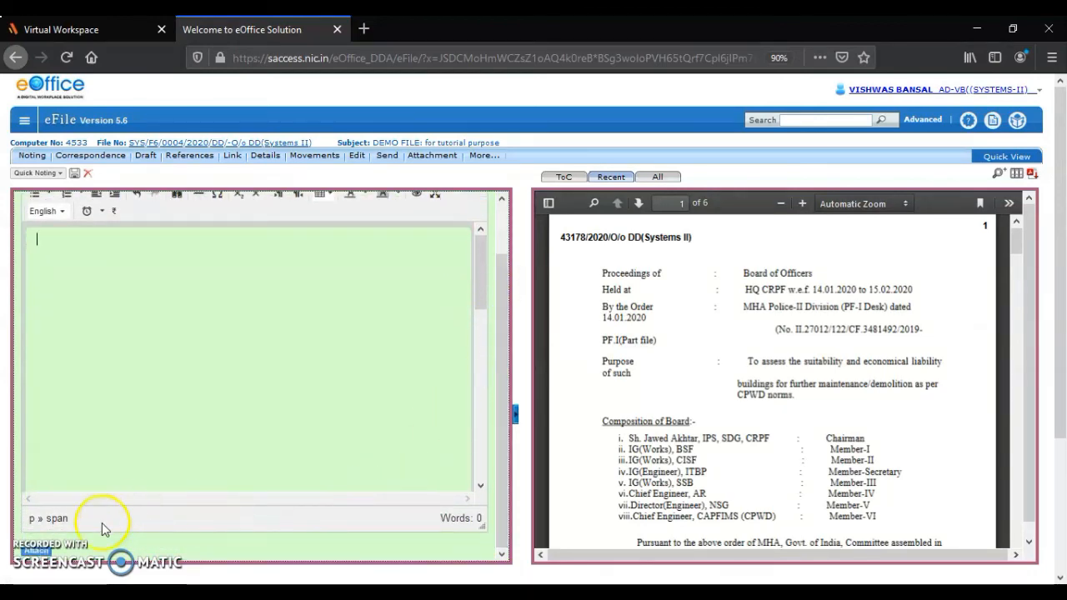
{"action": "scroll", "coordinate": [37, 550], "scroll_direction": "down", "scroll_amount": 1}
{"action": "left_click", "coordinate": [42, 495]}
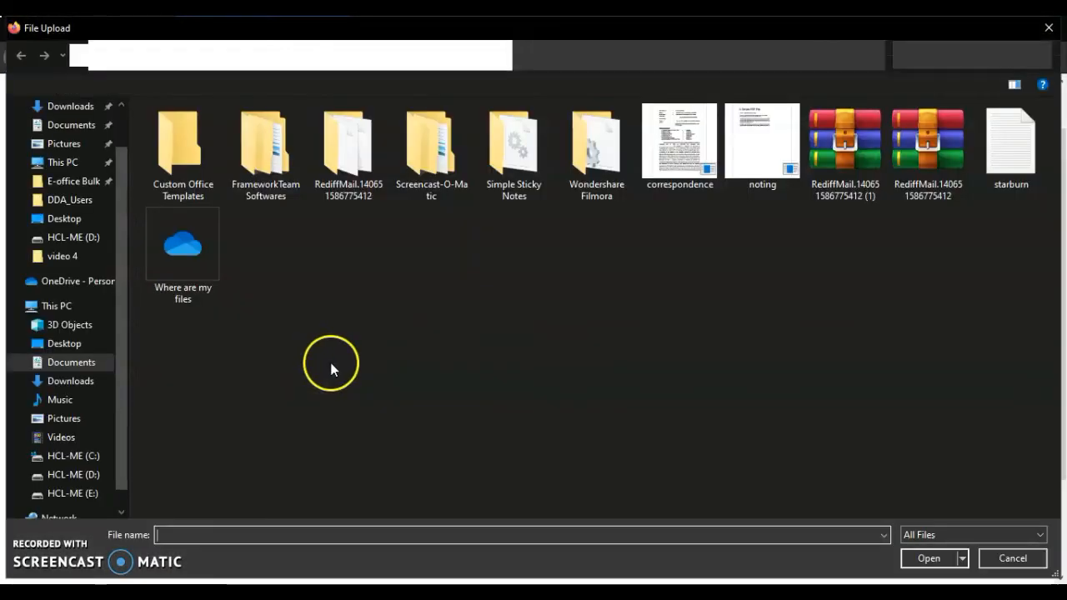
{"action": "double_click", "coordinate": [783, 155]}
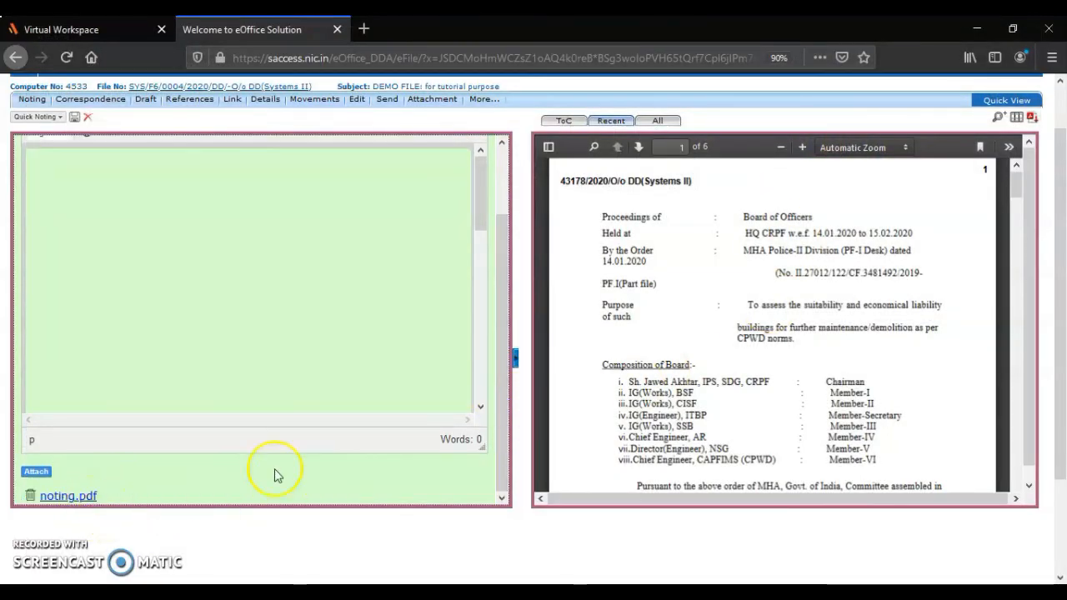
{"action": "scroll", "coordinate": [498, 446], "scroll_direction": "up", "scroll_amount": 5}
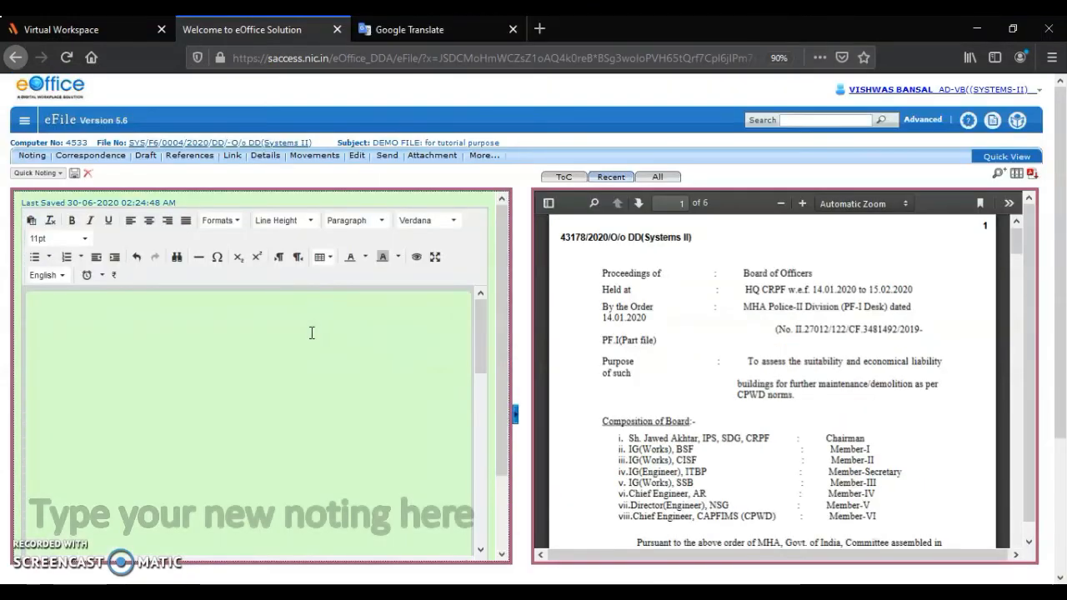
{"action": "type", "text": "file is created for tutorial purpose."}
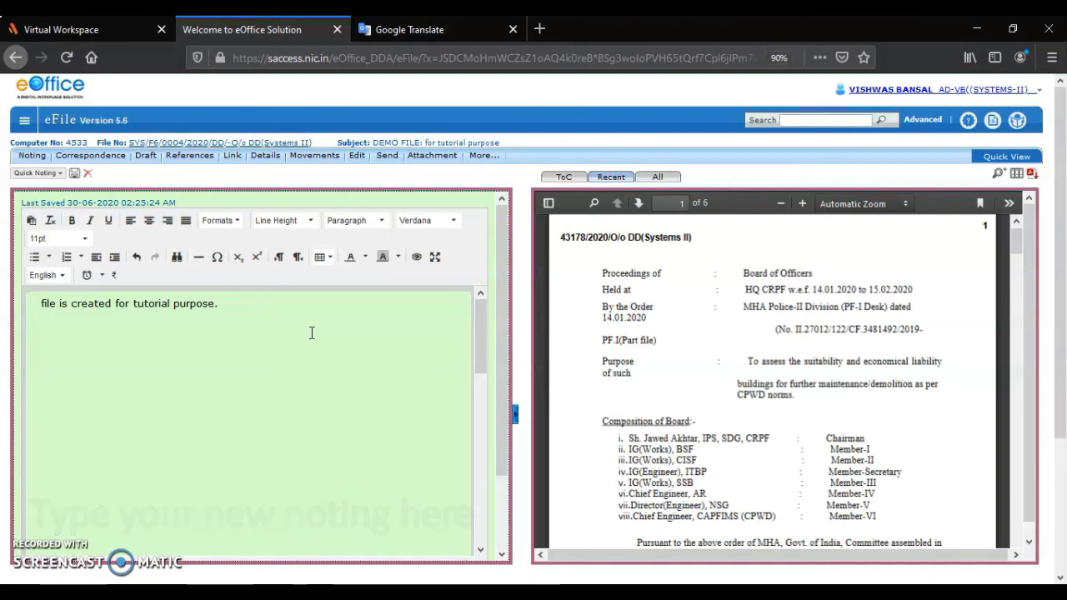
Send the file to the DD(S II) officer of O/o DD(Systems II) with the action Forward
{"action": "left_click", "coordinate": [384, 162]}
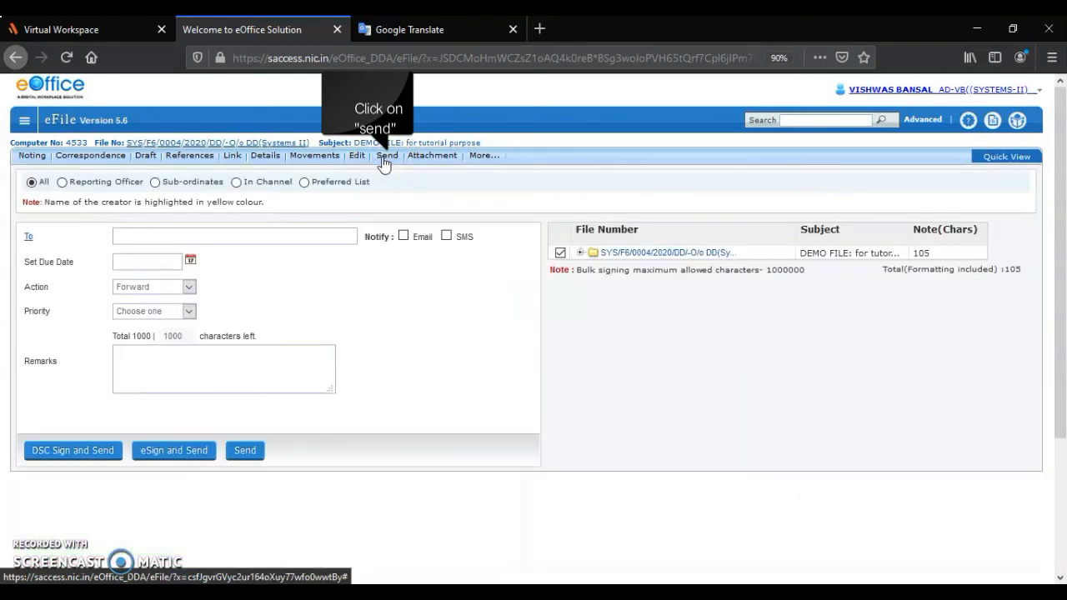
{"action": "left_click", "coordinate": [276, 234]}
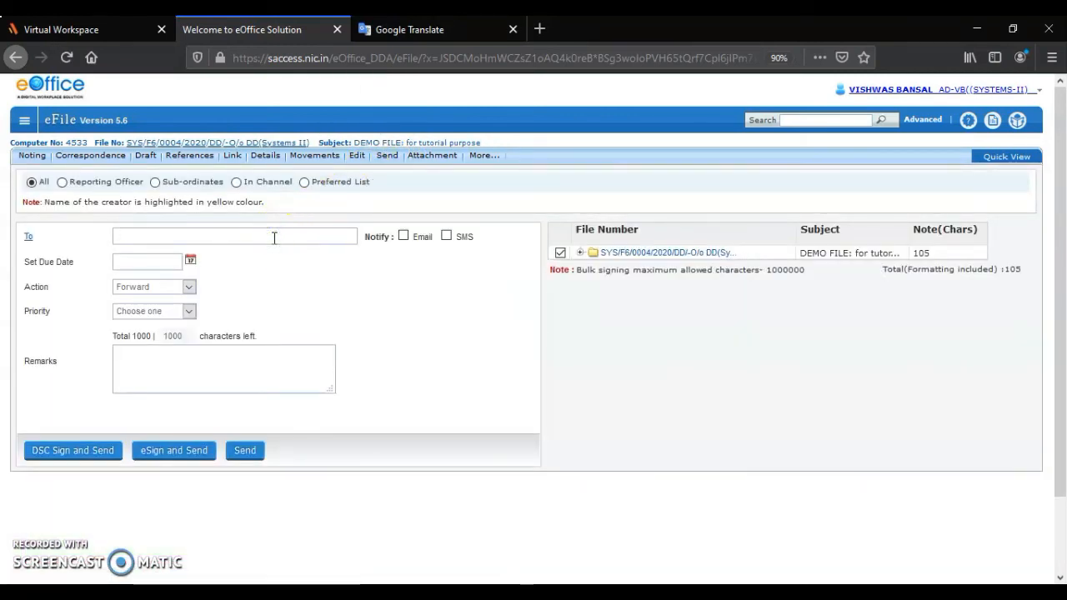
{"action": "type", "text": "nitin"}
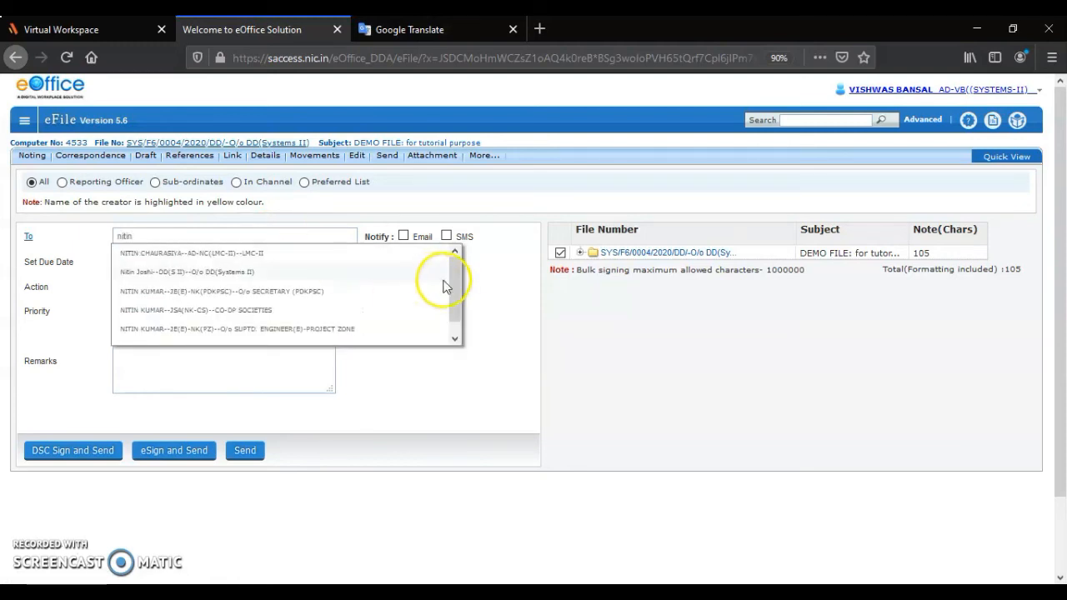
{"action": "mouse_move", "coordinate": [451, 283]}
{"action": "left_mouse_down"}
{"action": "mouse_move", "coordinate": [452, 309]}
{"action": "mouse_move", "coordinate": [460, 279]}
{"action": "left_mouse_up"}
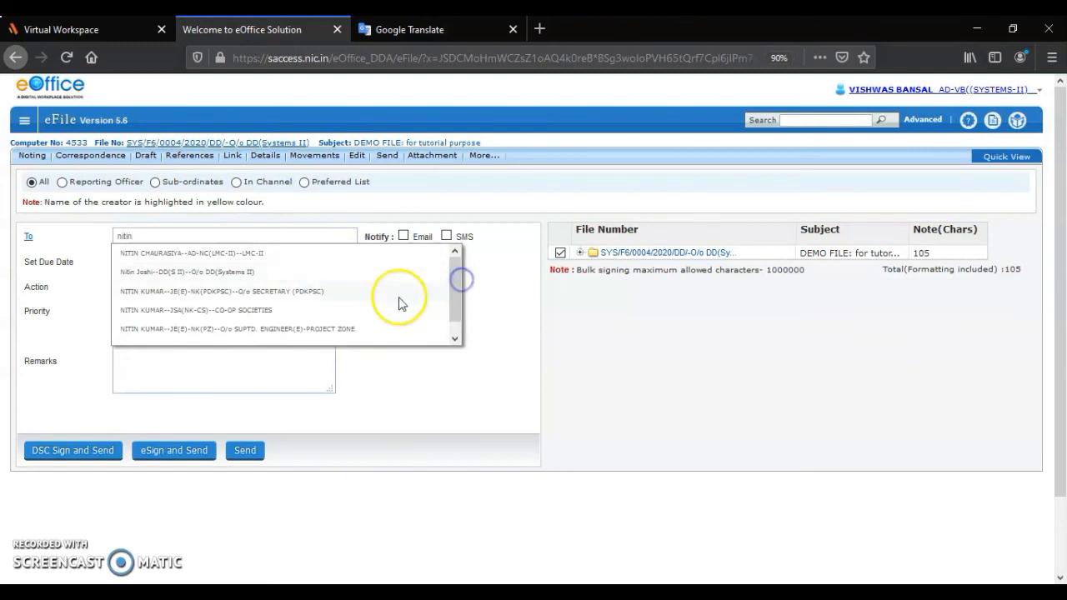
{"action": "left_click", "coordinate": [164, 275]}
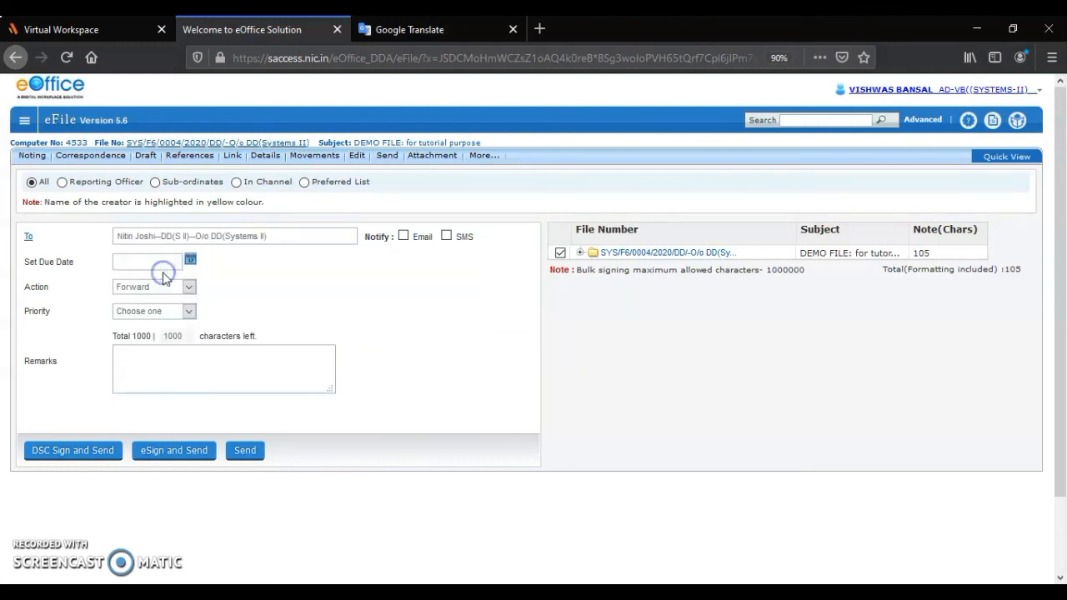
{"action": "left_click", "coordinate": [246, 451]}
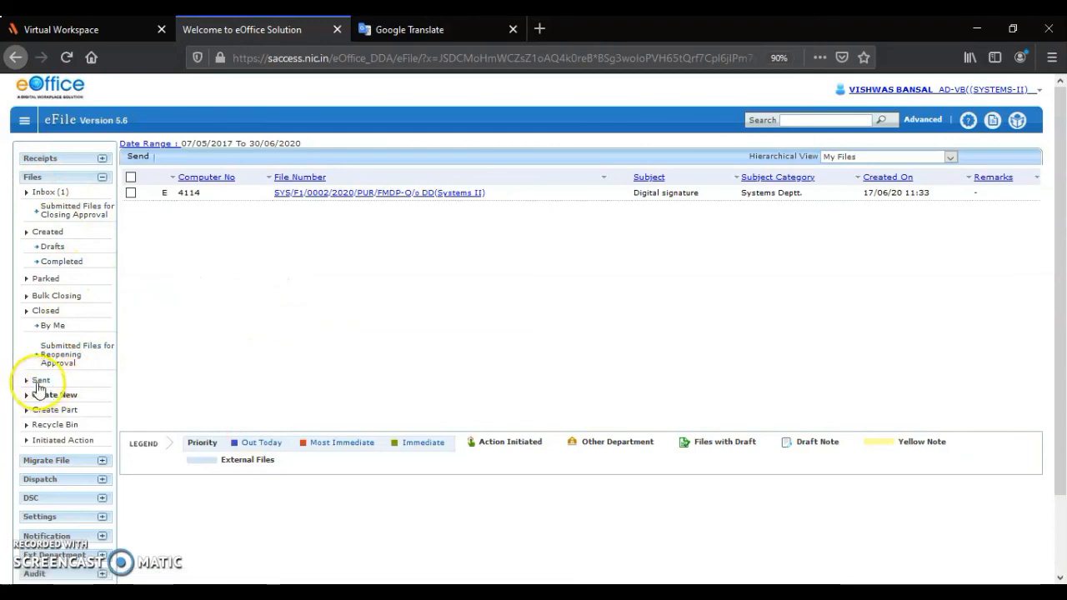
Check the demo file's entry in the list of sent files and sign out of the account
{"action": "left_click", "coordinate": [39, 381]}
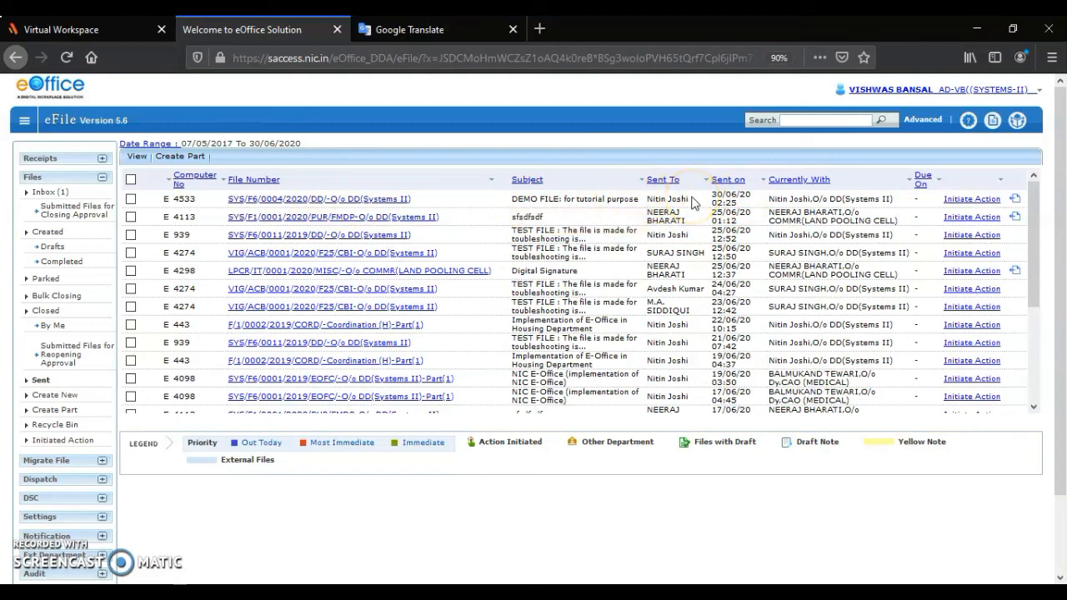
{"action": "left_click", "coordinate": [896, 90]}
{"action": "left_click", "coordinate": [825, 141]}
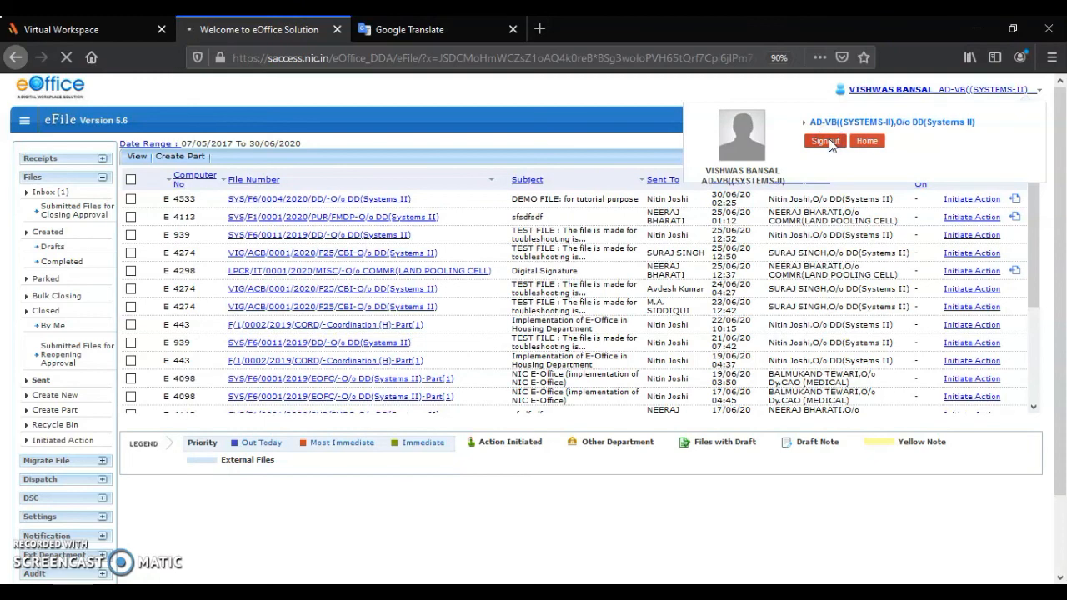